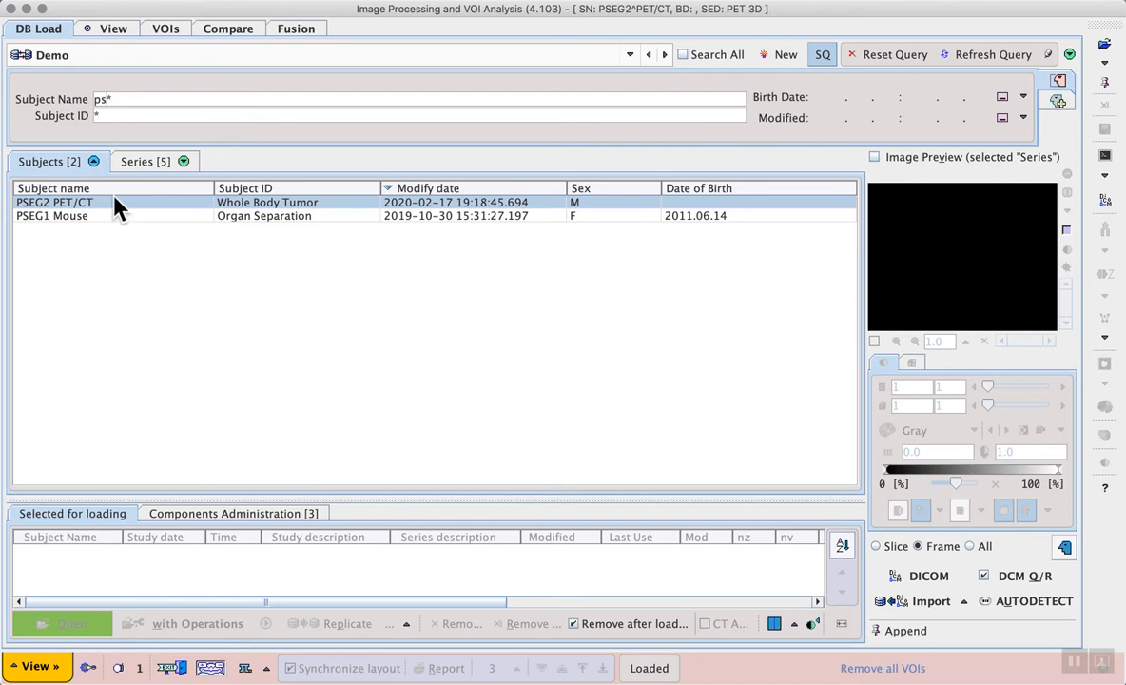
- Load the CT series of the PSEG2 PET/CT subject from the Demo database
click(141, 161)
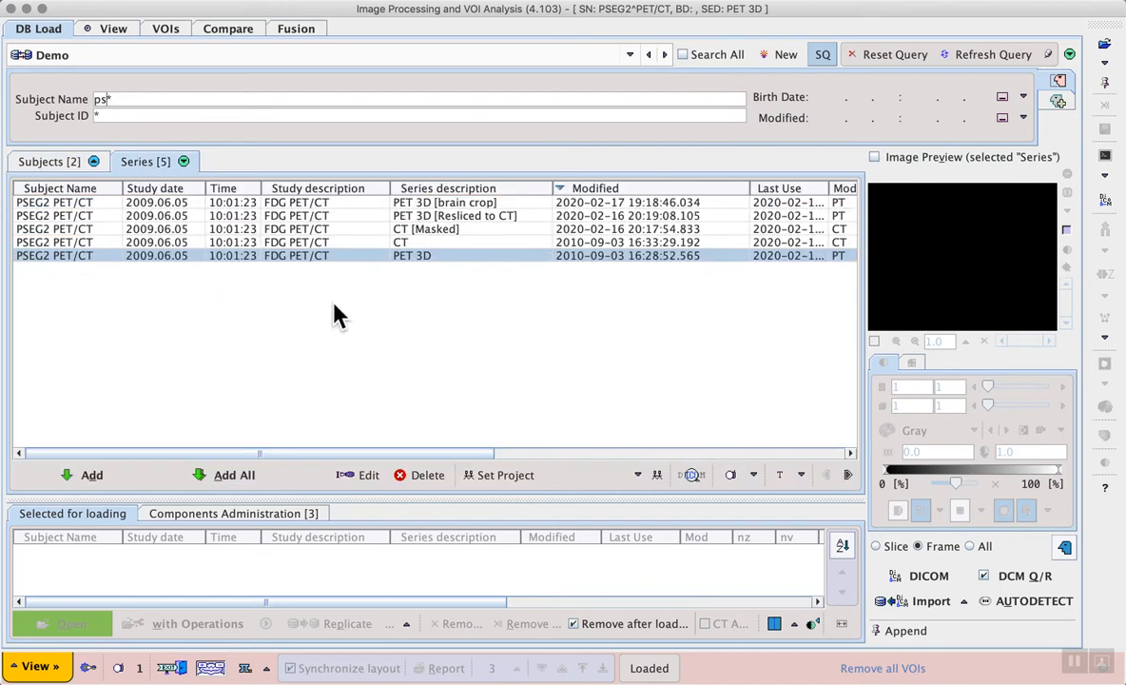
click(419, 244)
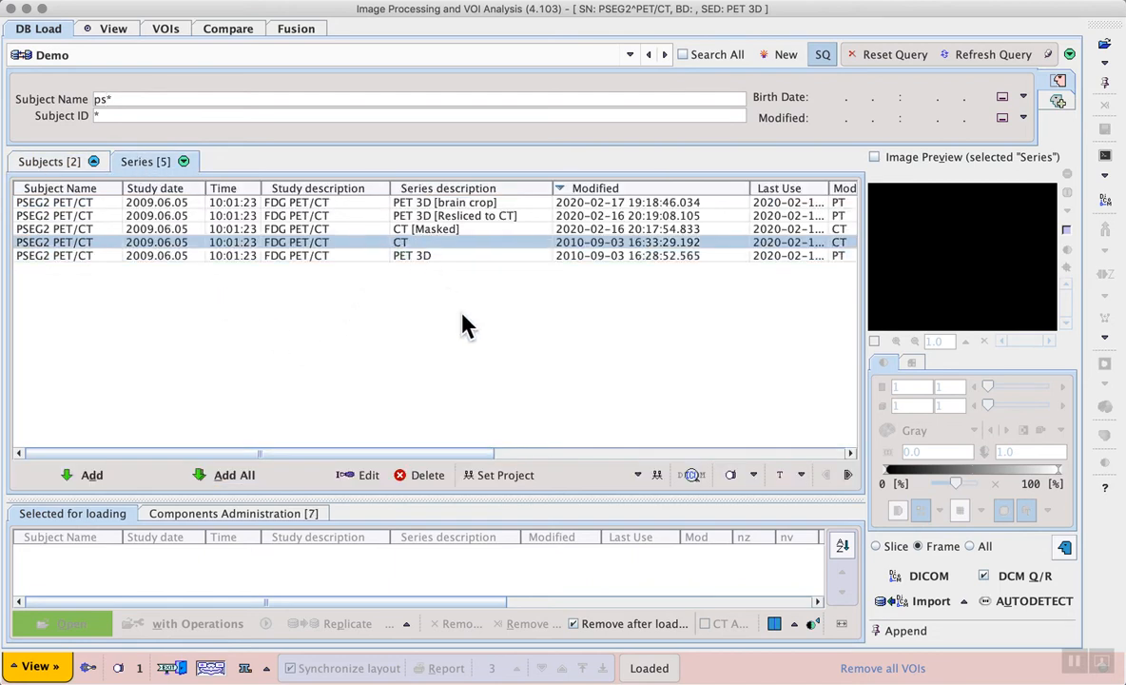
click(99, 470)
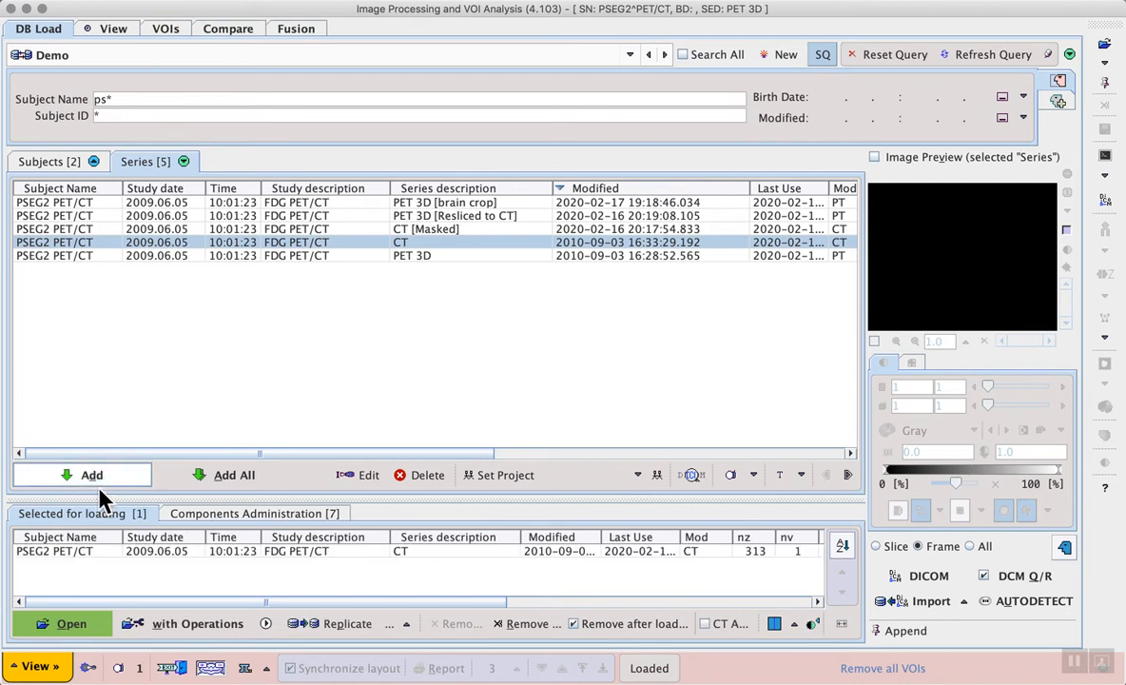
click(81, 626)
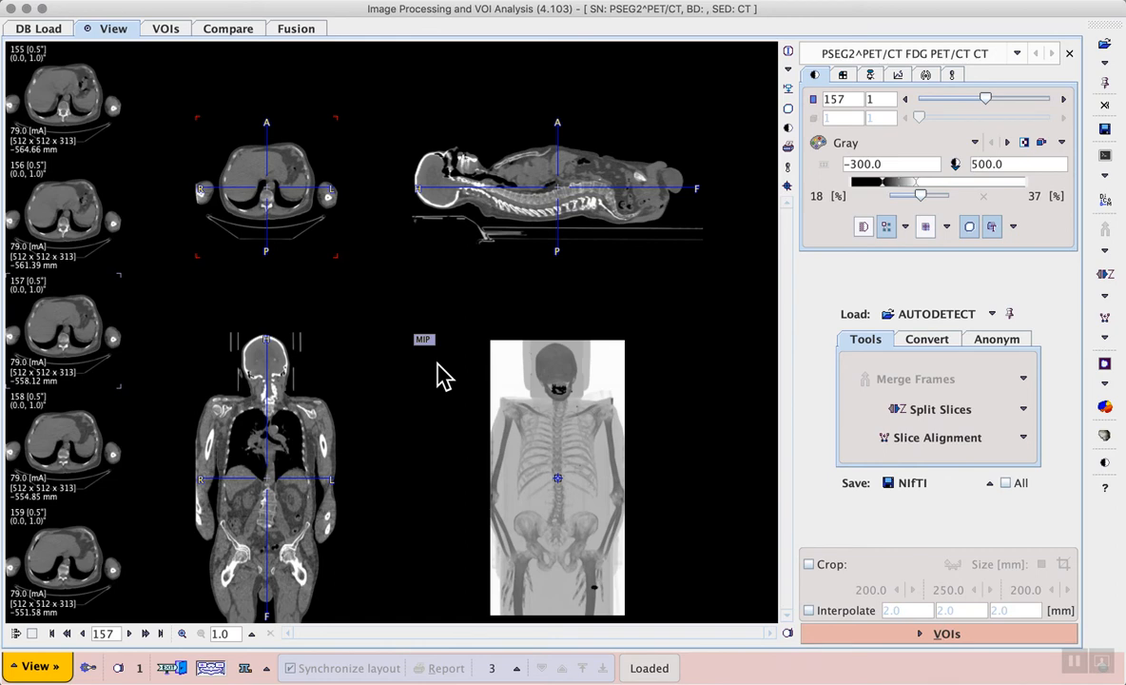
- Invert the Gray color table of the MIP image
click(422, 339)
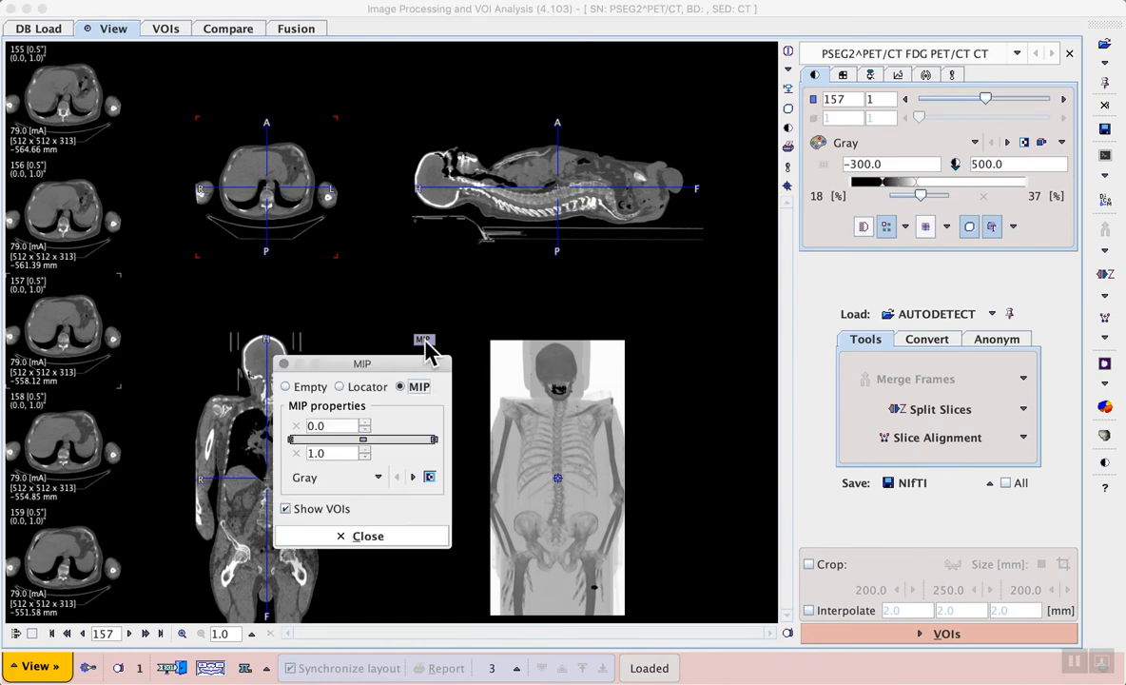
click(430, 477)
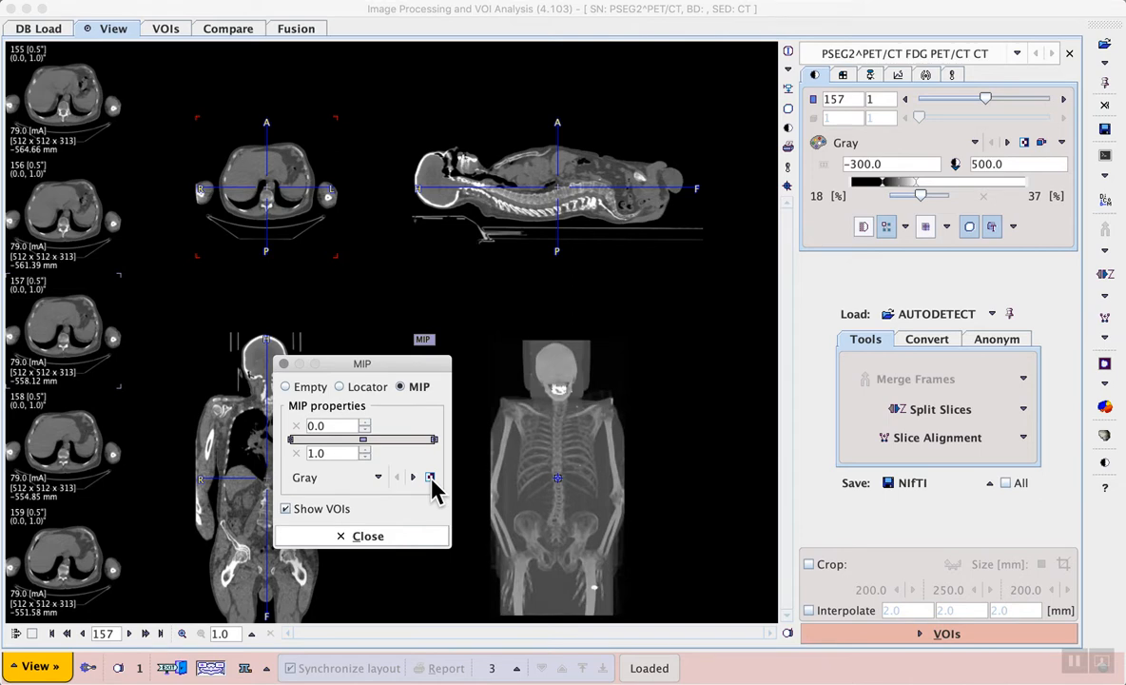
click(419, 540)
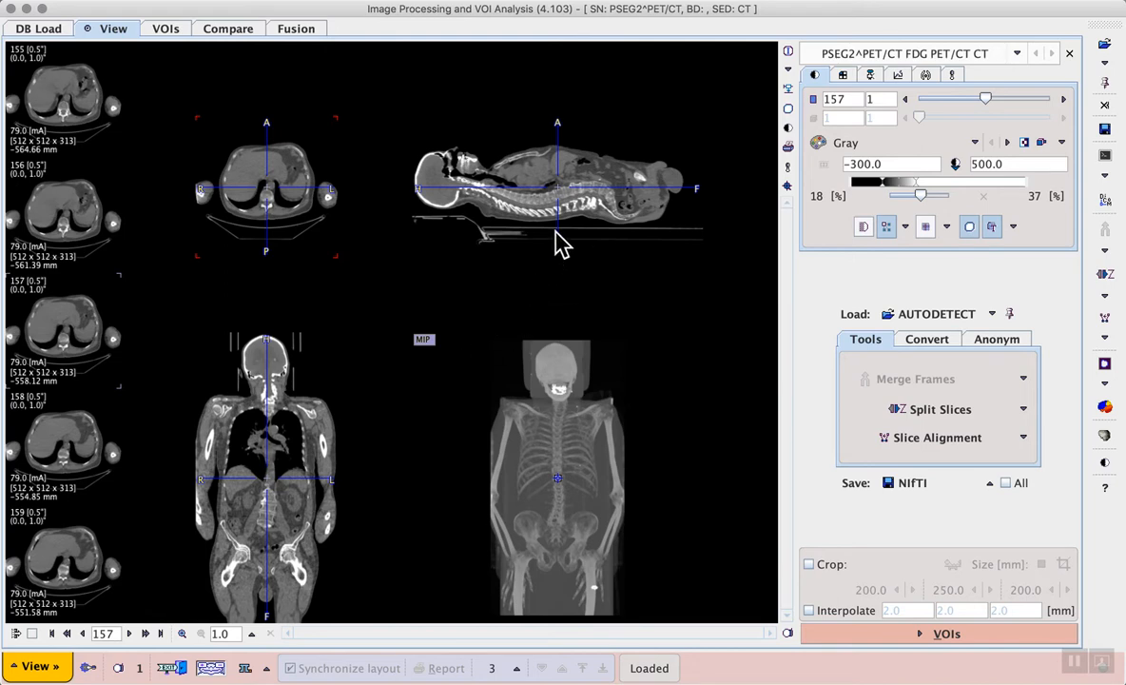
click(568, 202)
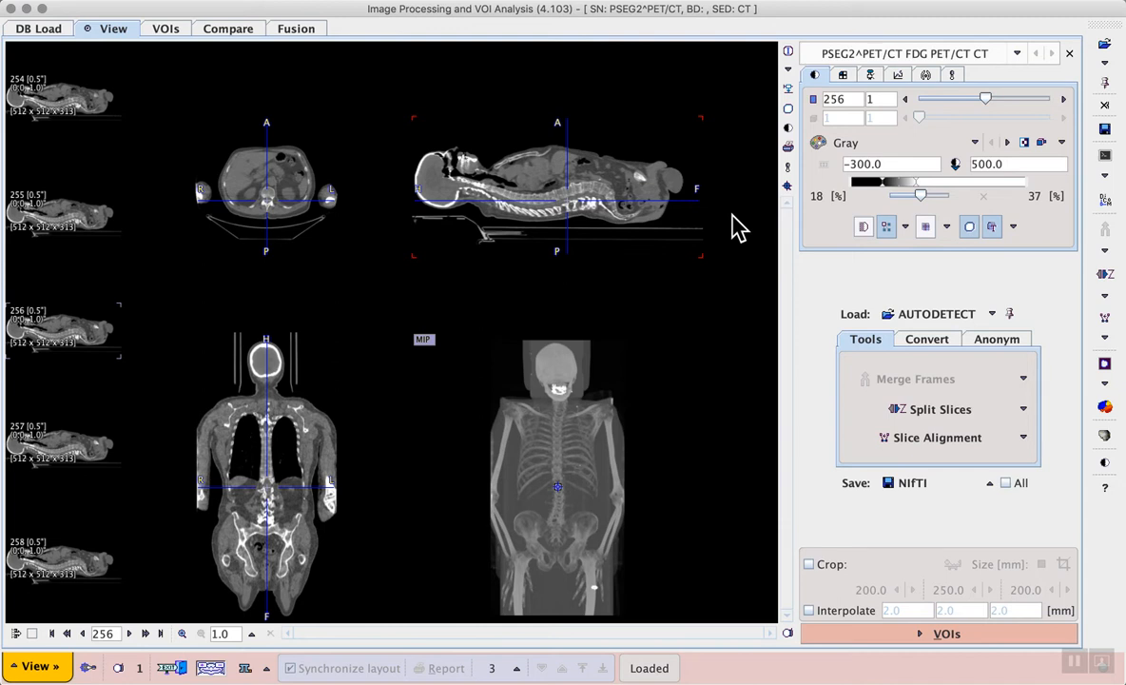
click(897, 74)
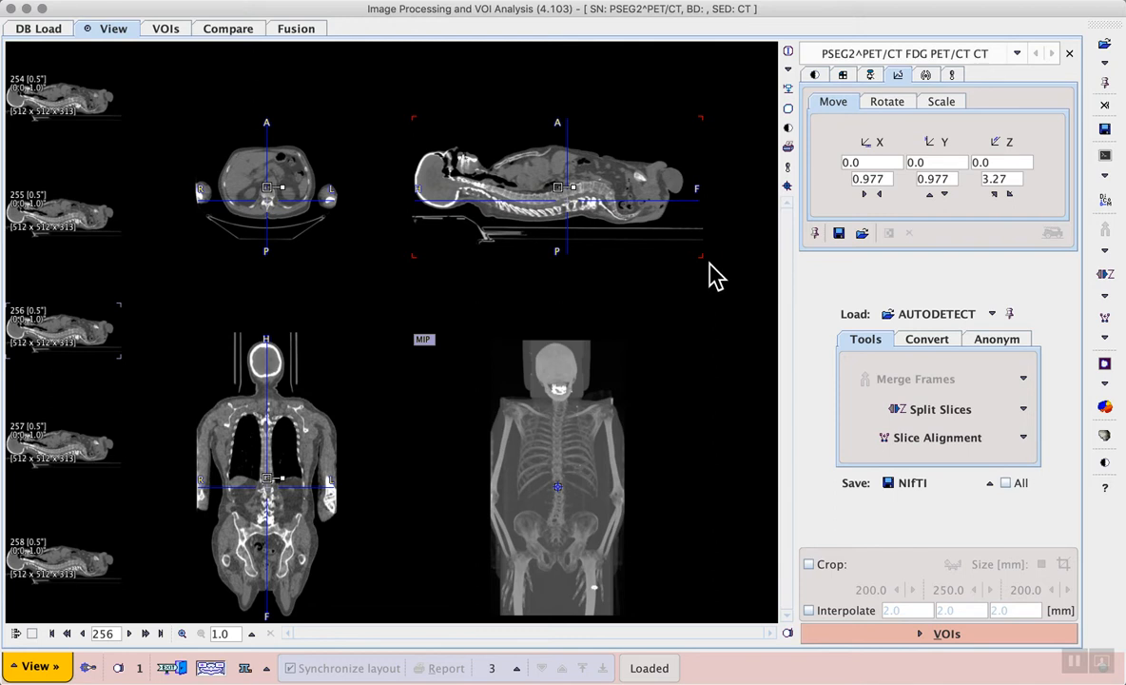
click(814, 74)
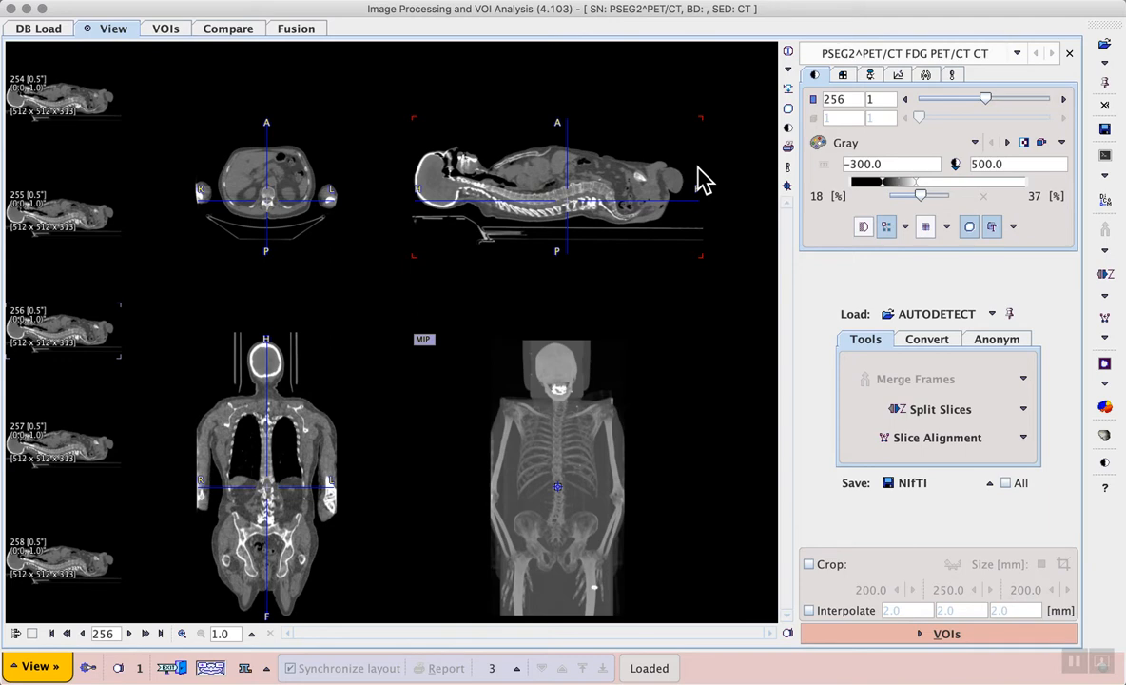
- Switch to VOI definition and use the navigation pointer to center the crosshair on the upper abdomen in the sagittal view
click(881, 637)
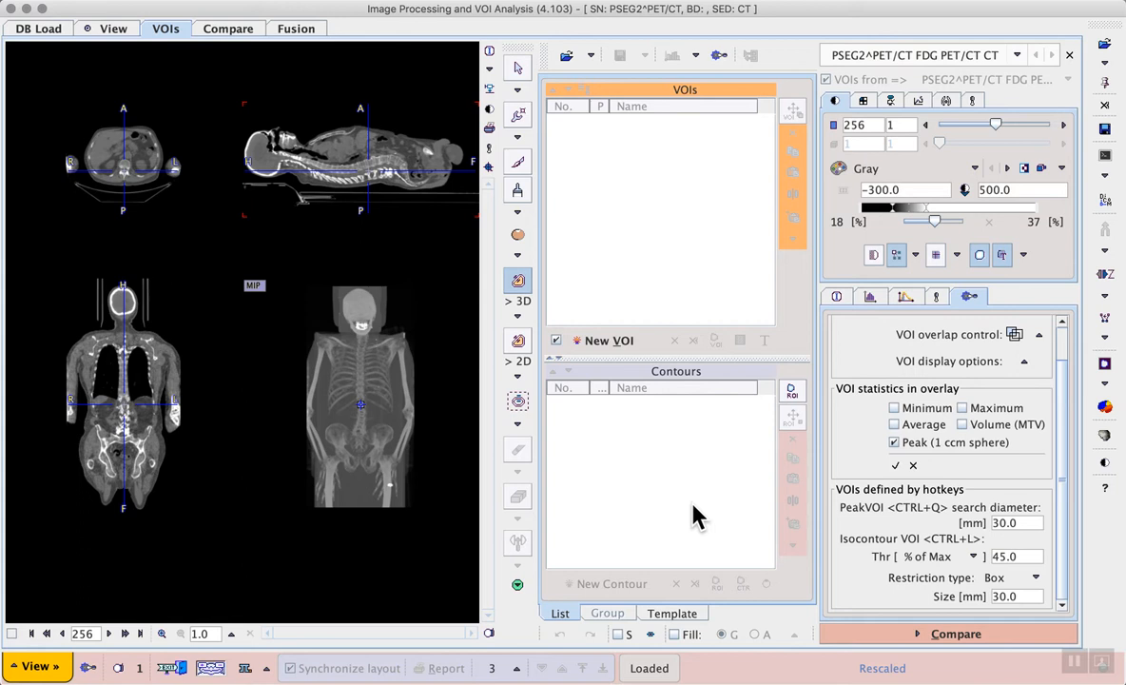
click(373, 413)
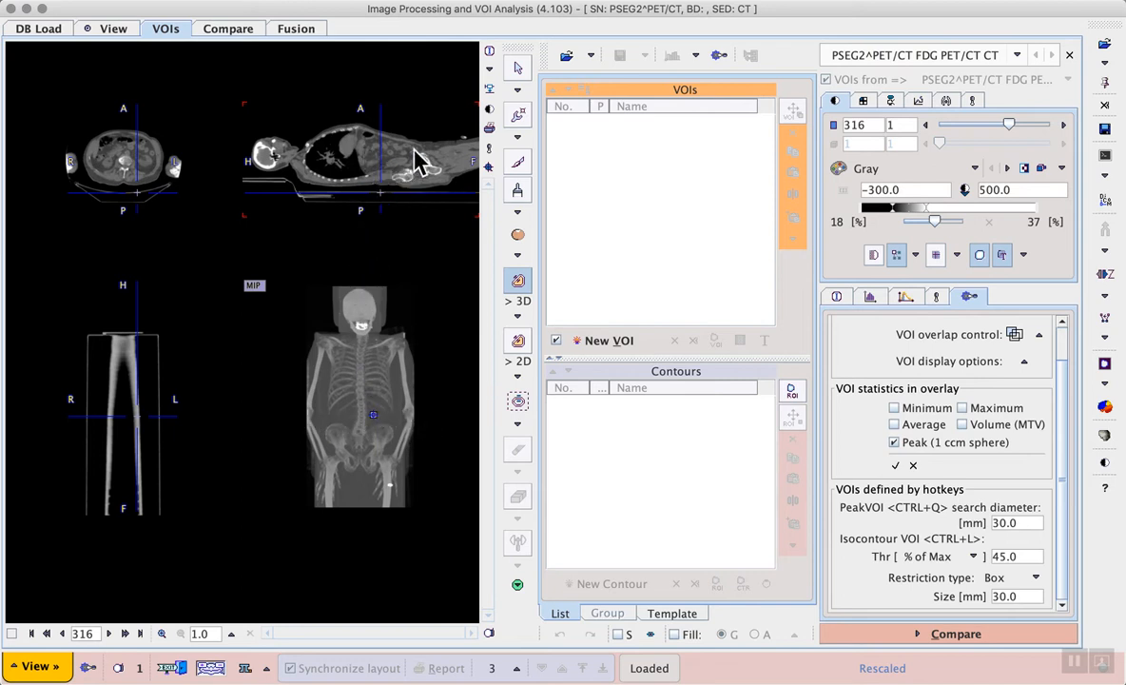
click(519, 69)
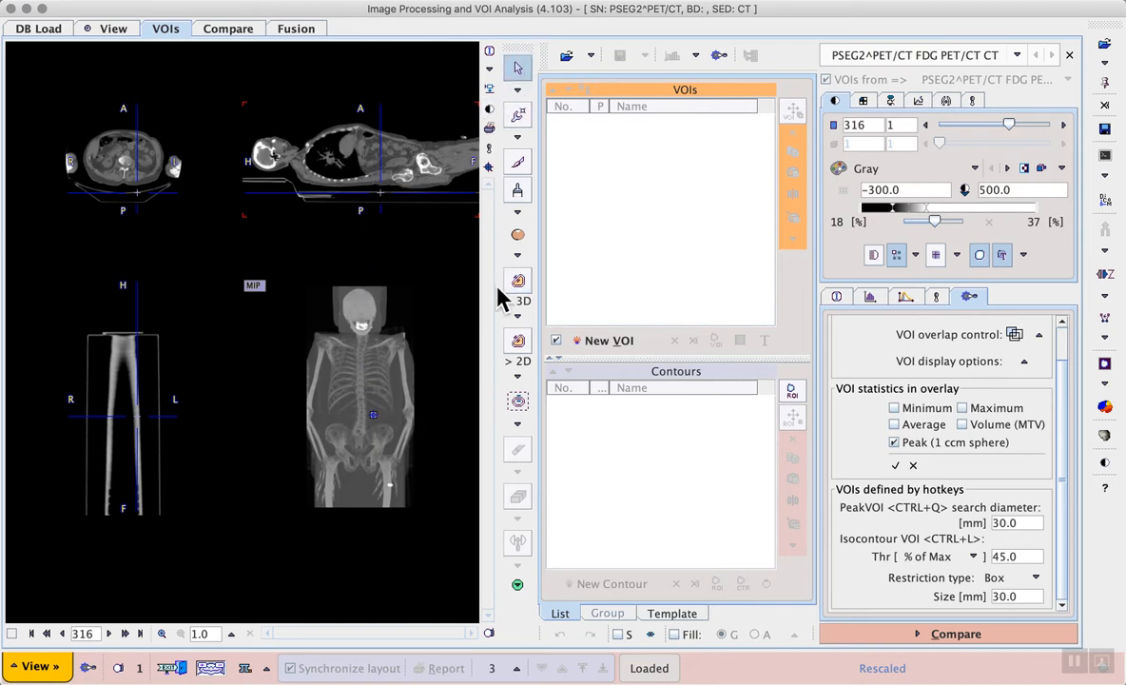
click(370, 160)
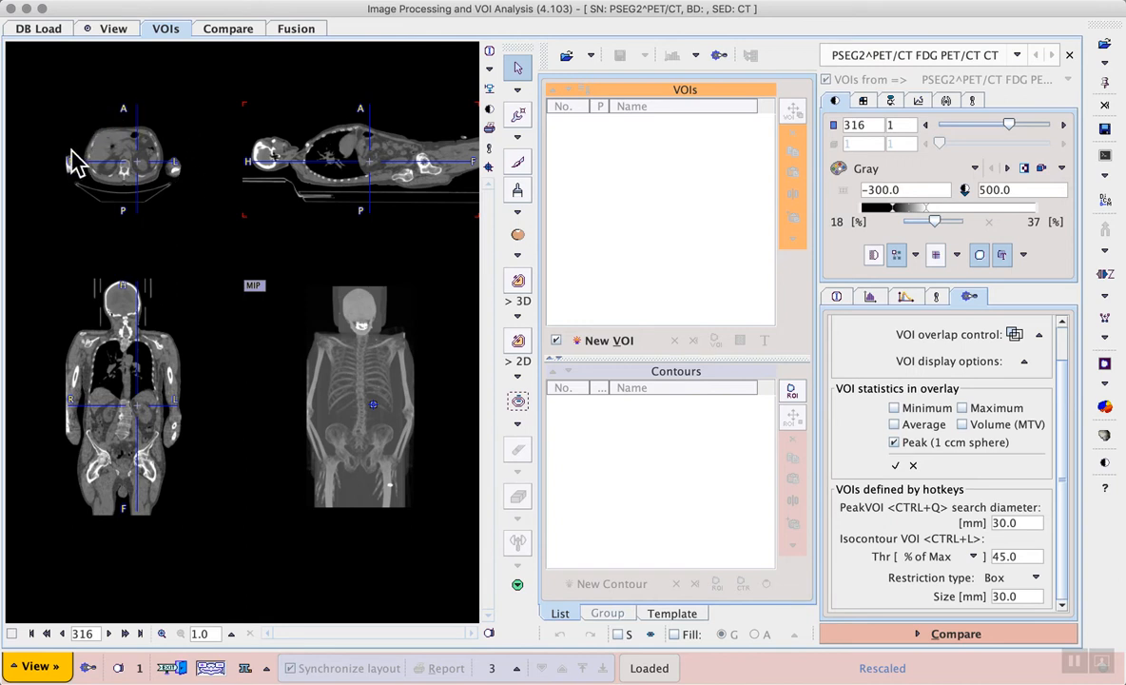
click(1075, 661)
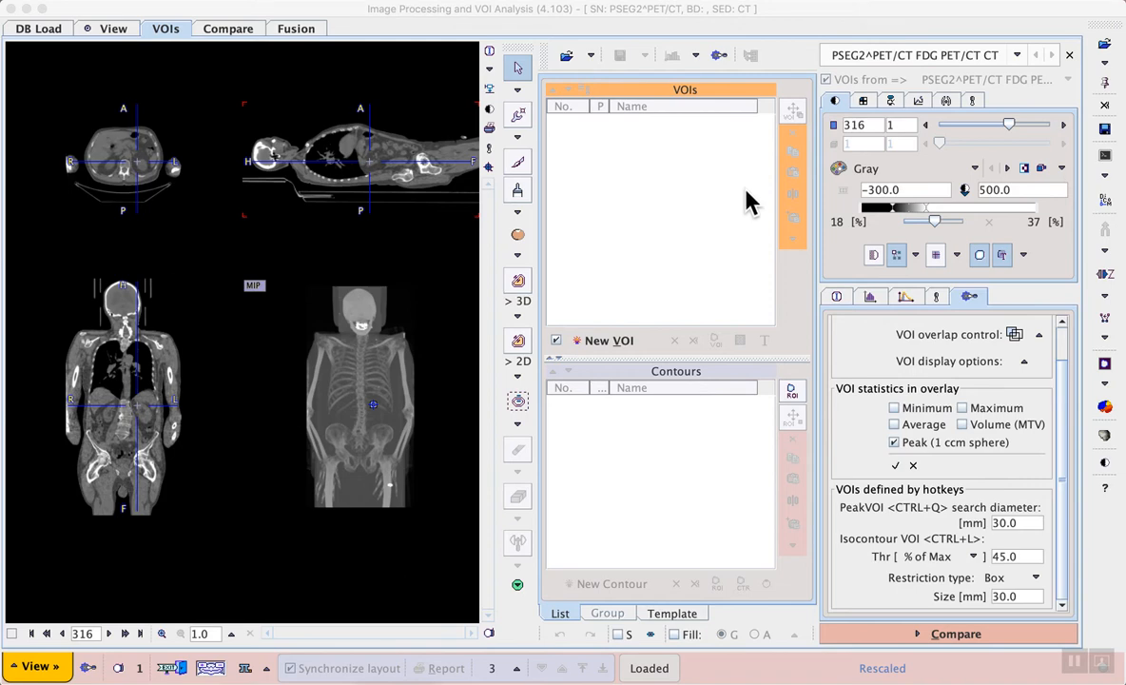
- Display only the axial plane as a single enlarged slice in a 1x1 layout
click(863, 104)
click(863, 102)
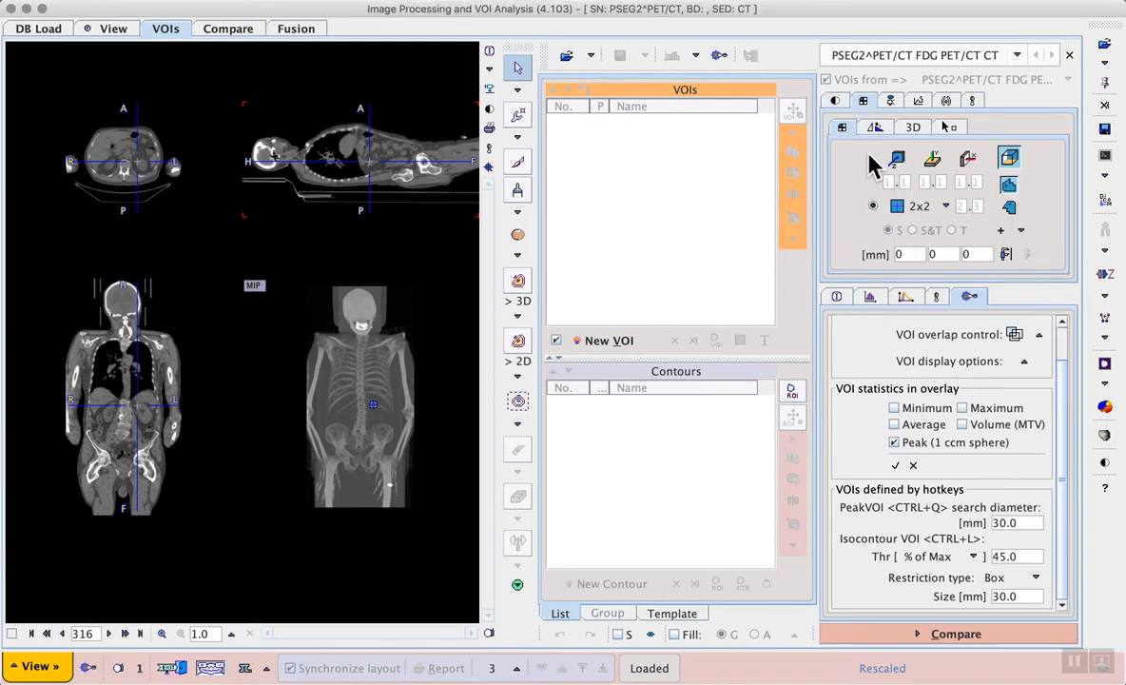
click(896, 160)
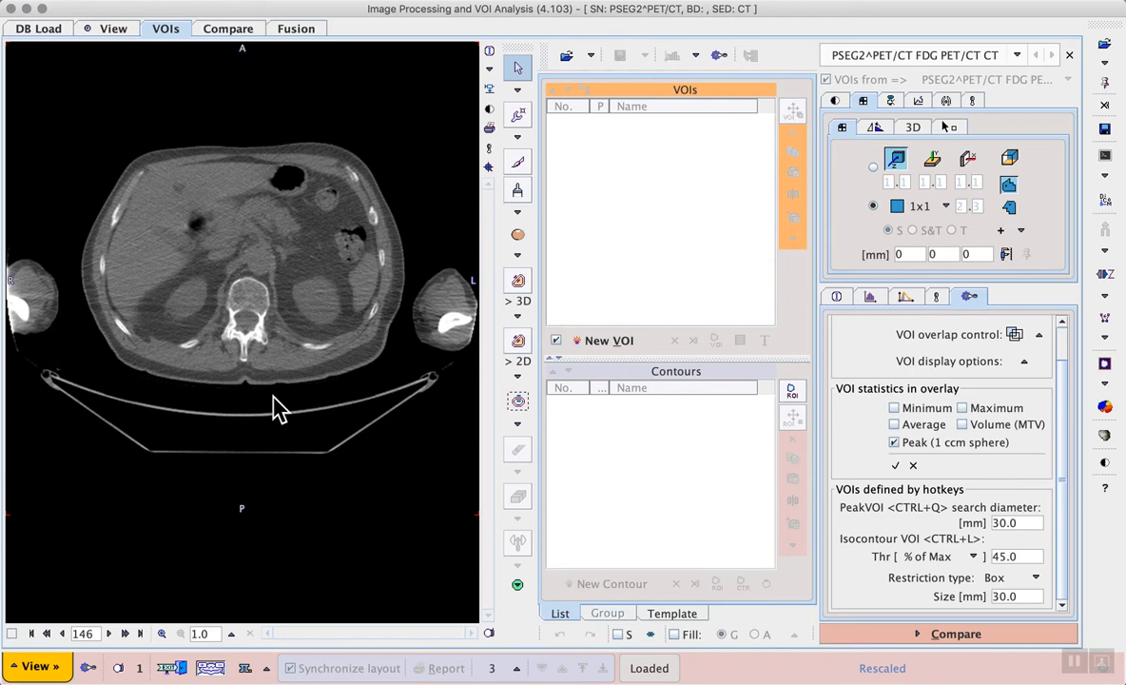
- Trace a freehand contour around the body and arms, excluding the scanner table, and turn off the Peak overlay statistic
click(518, 164)
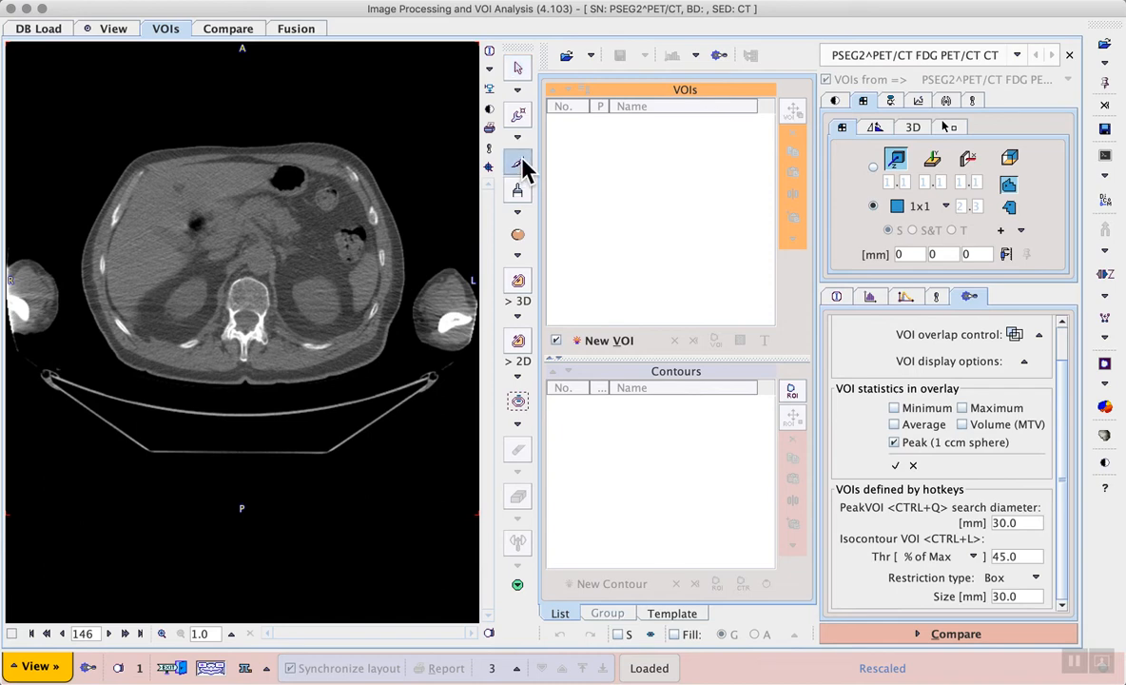
click(237, 139)
mouse_move(231, 129)
mouse_down()
mouse_move(171, 130)
mouse_move(32, 217)
mouse_move(2, 269)
mouse_move(28, 353)
mouse_move(152, 392)
mouse_move(238, 394)
mouse_move(349, 389)
mouse_move(463, 355)
mouse_move(434, 186)
mouse_move(344, 134)
mouse_up()
drag(282, 134, 234, 131)
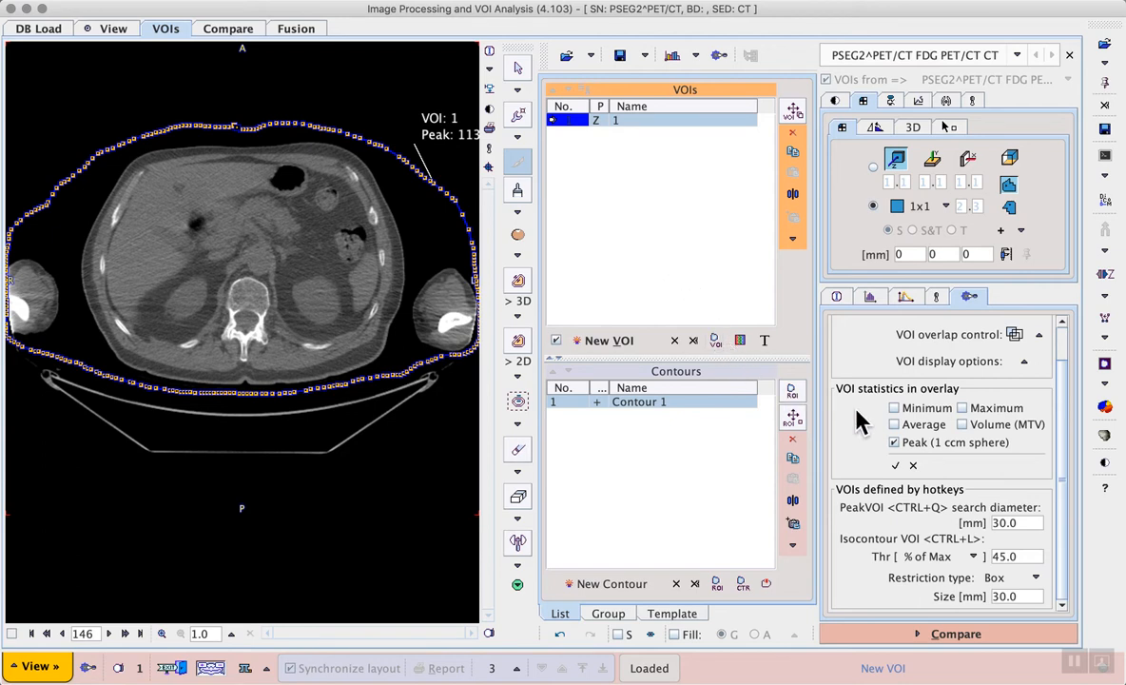
click(894, 442)
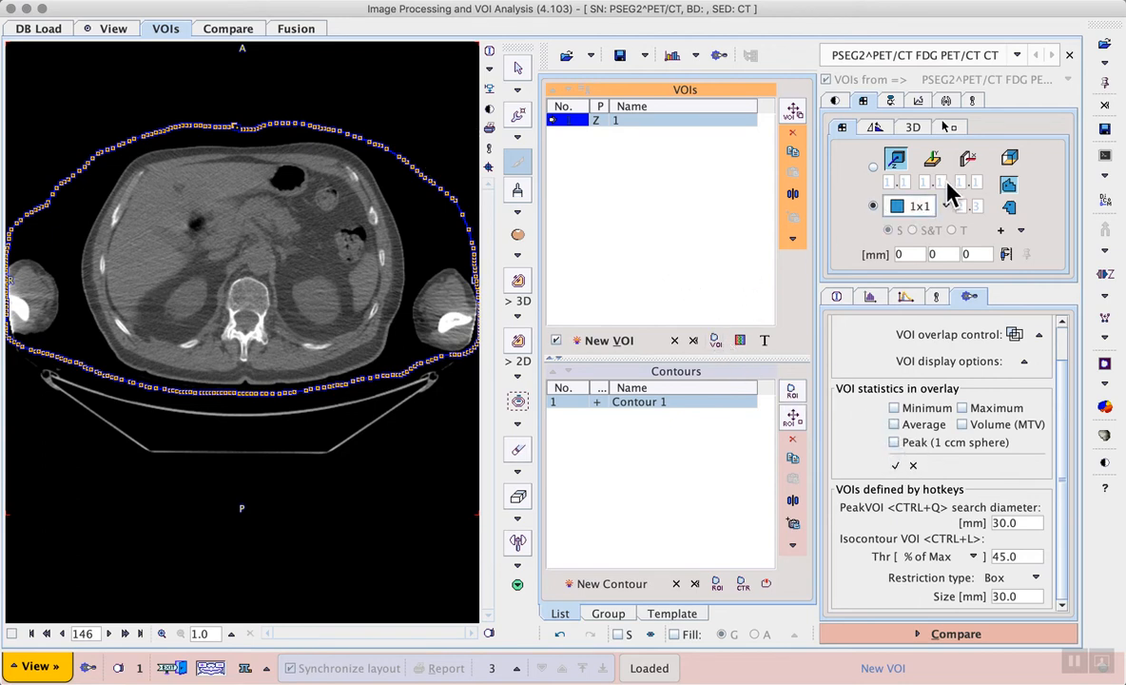
- Restore the orthogonal 2x2 layout and apply the body contour to all slices
click(1008, 157)
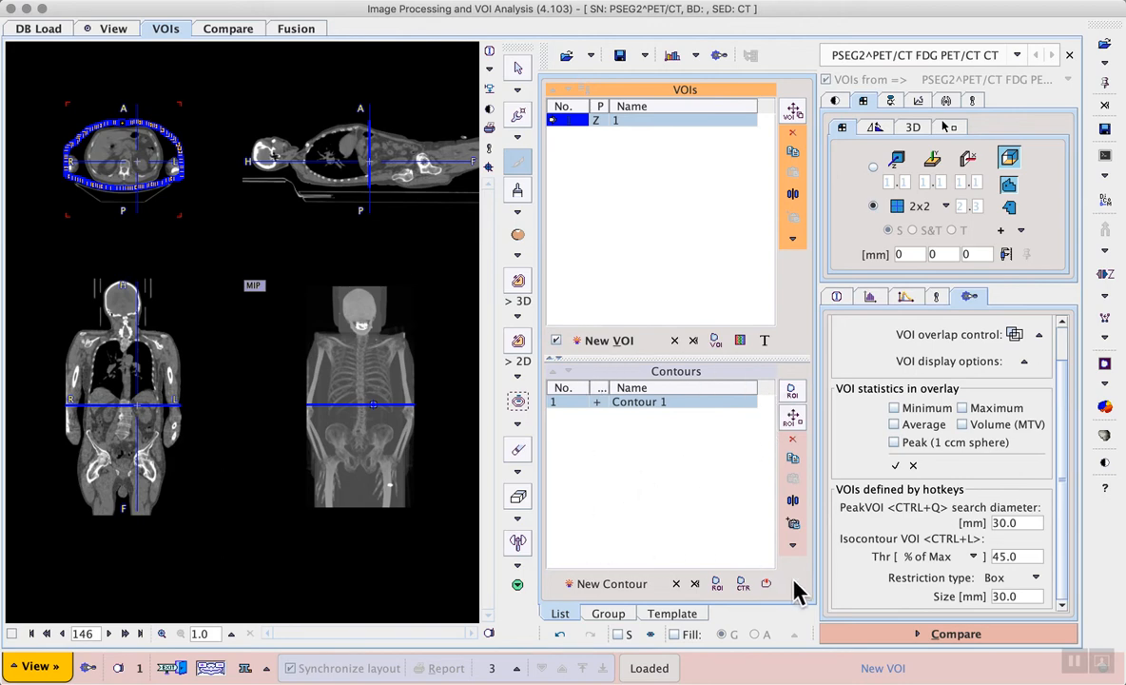
click(792, 546)
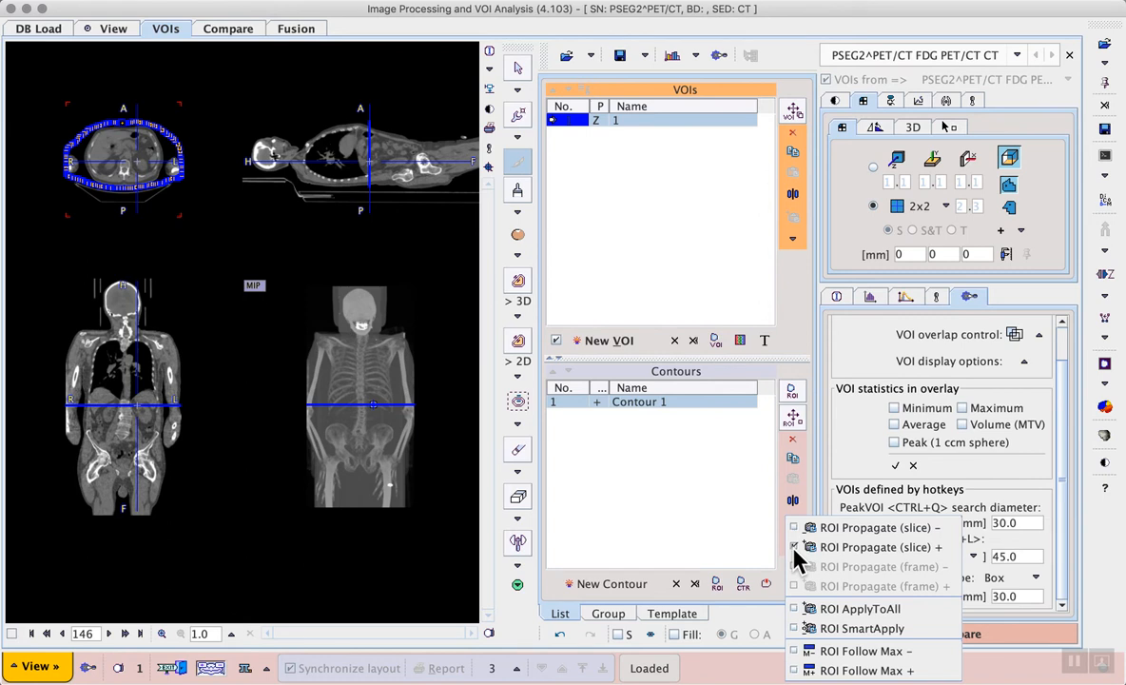
click(932, 616)
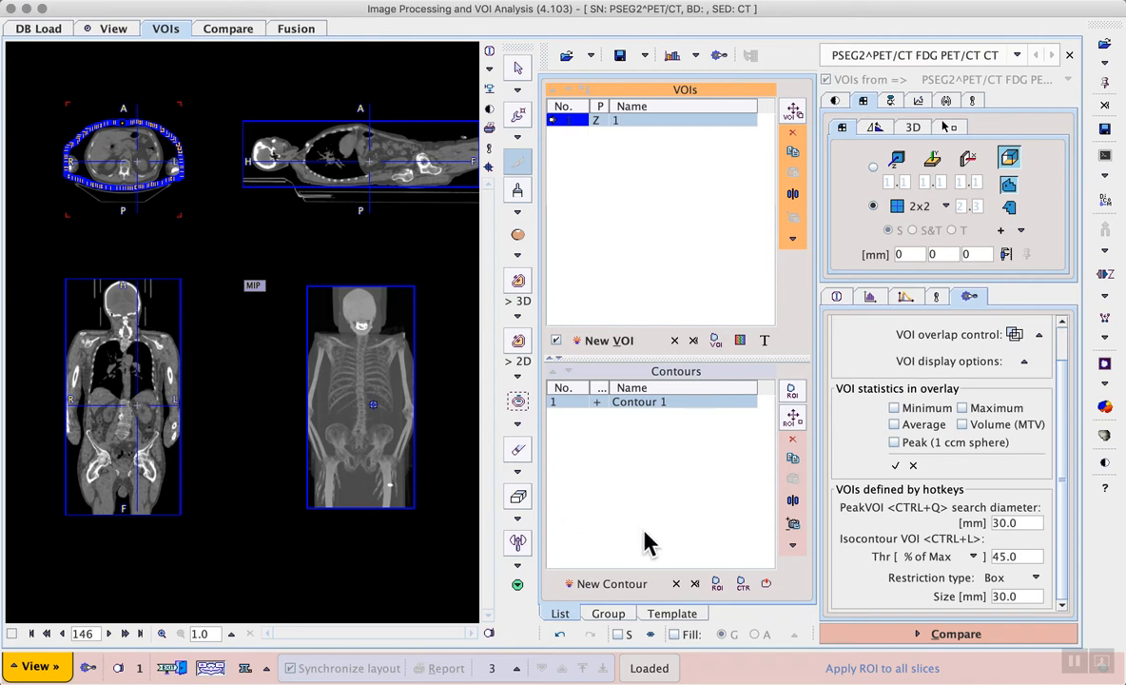
click(1075, 661)
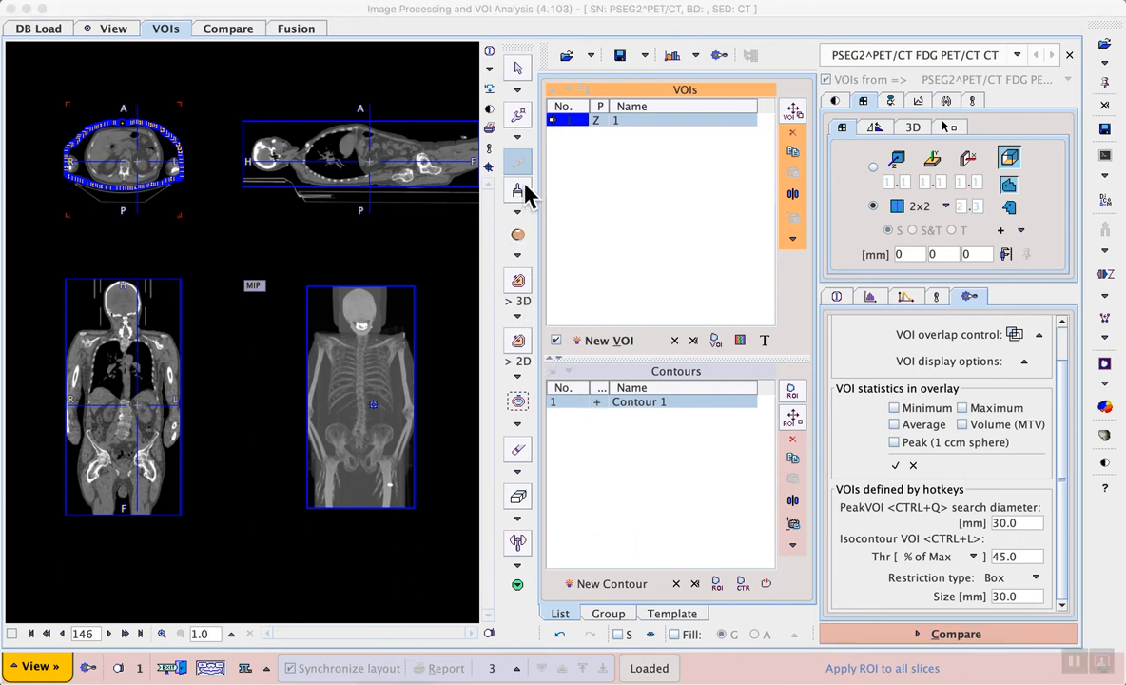
- Check the contour against the axial anatomy at the pelvis, abdomen, chest, neck, and head levels
click(519, 69)
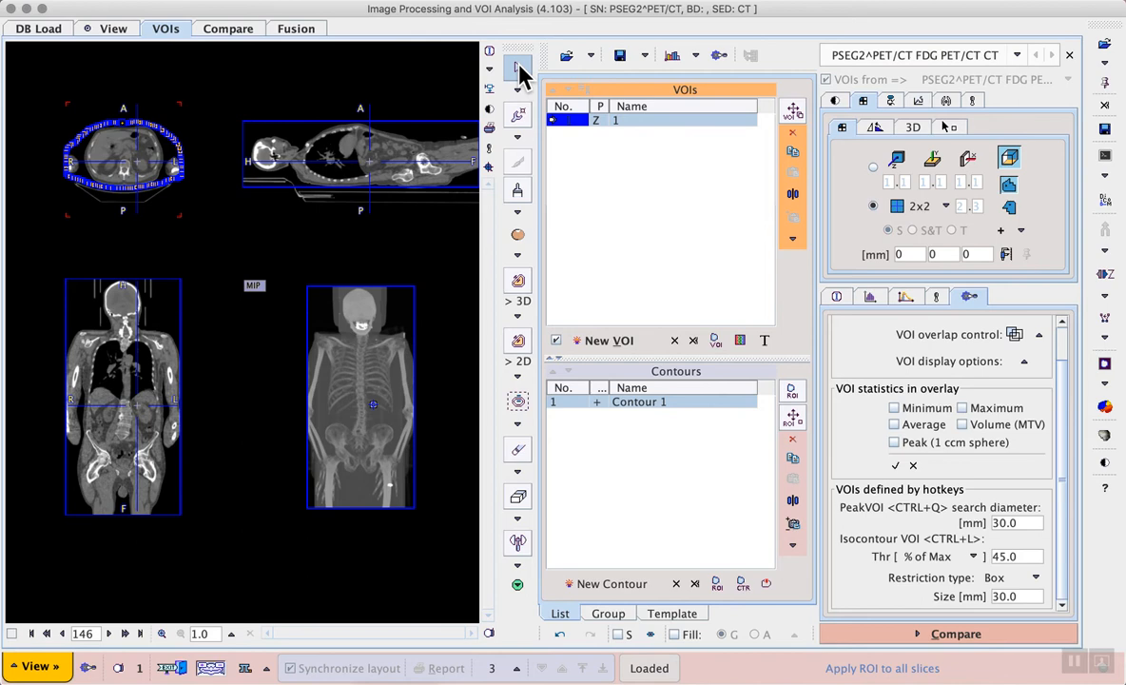
click(433, 169)
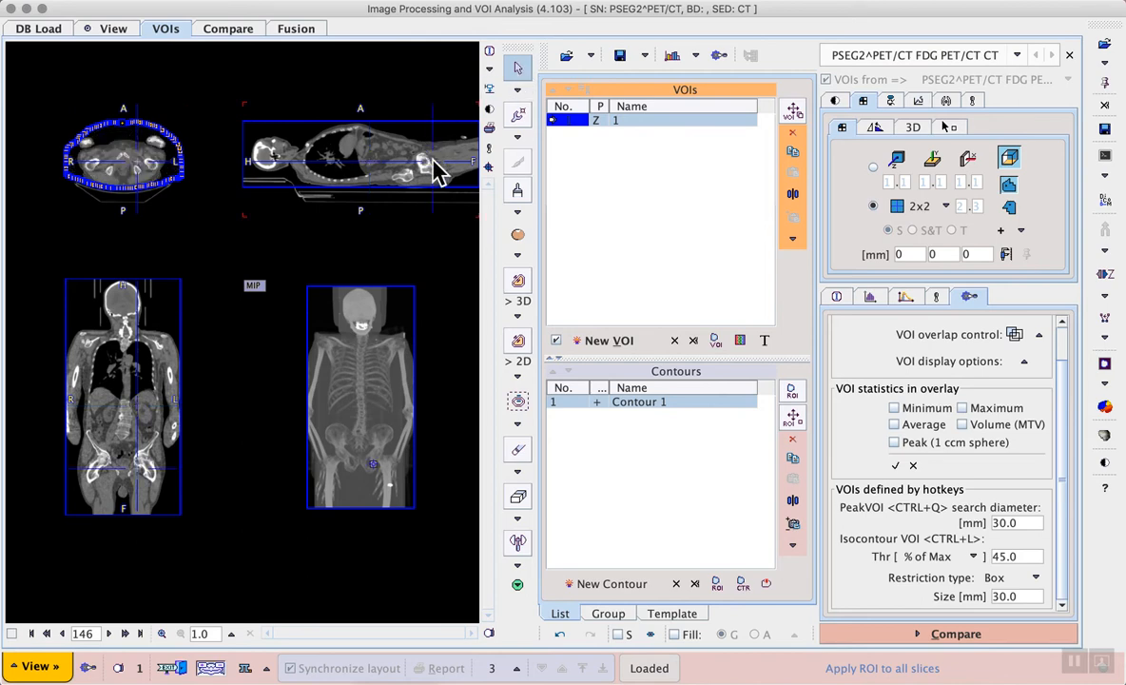
click(389, 168)
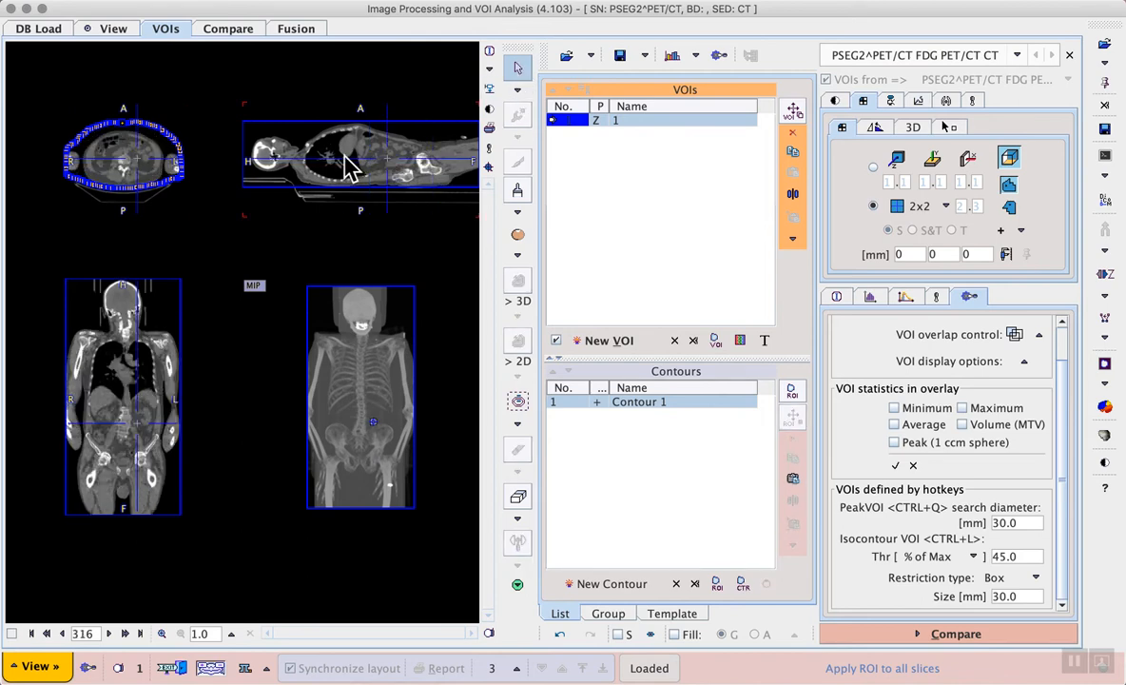
click(347, 167)
click(290, 157)
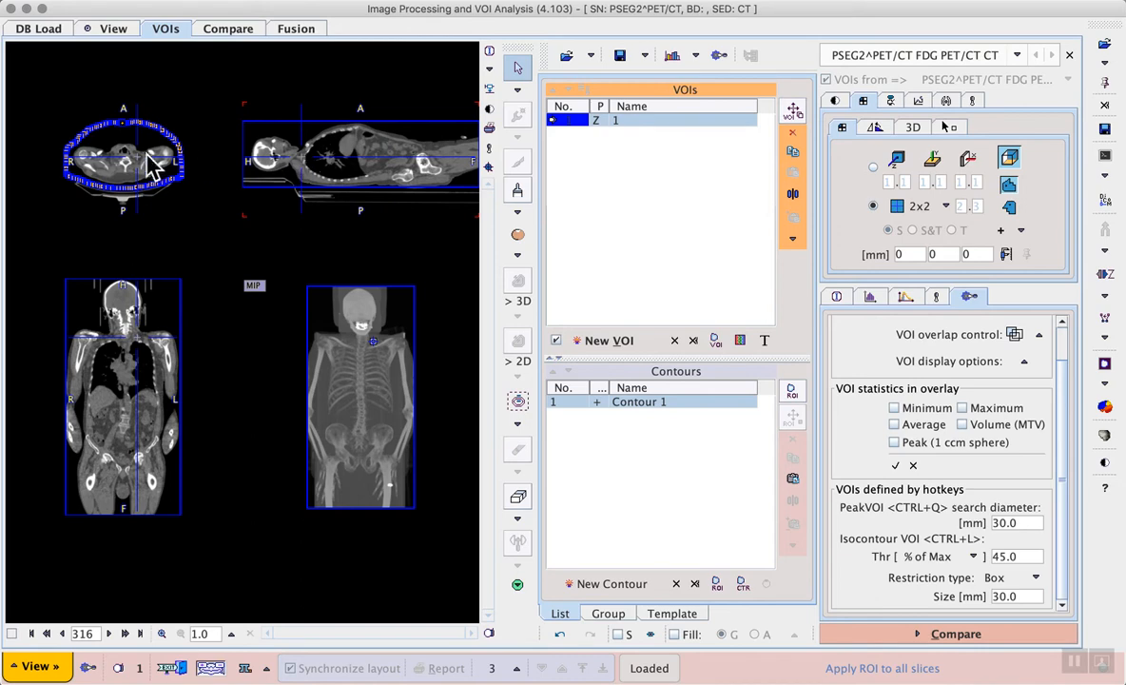
click(275, 155)
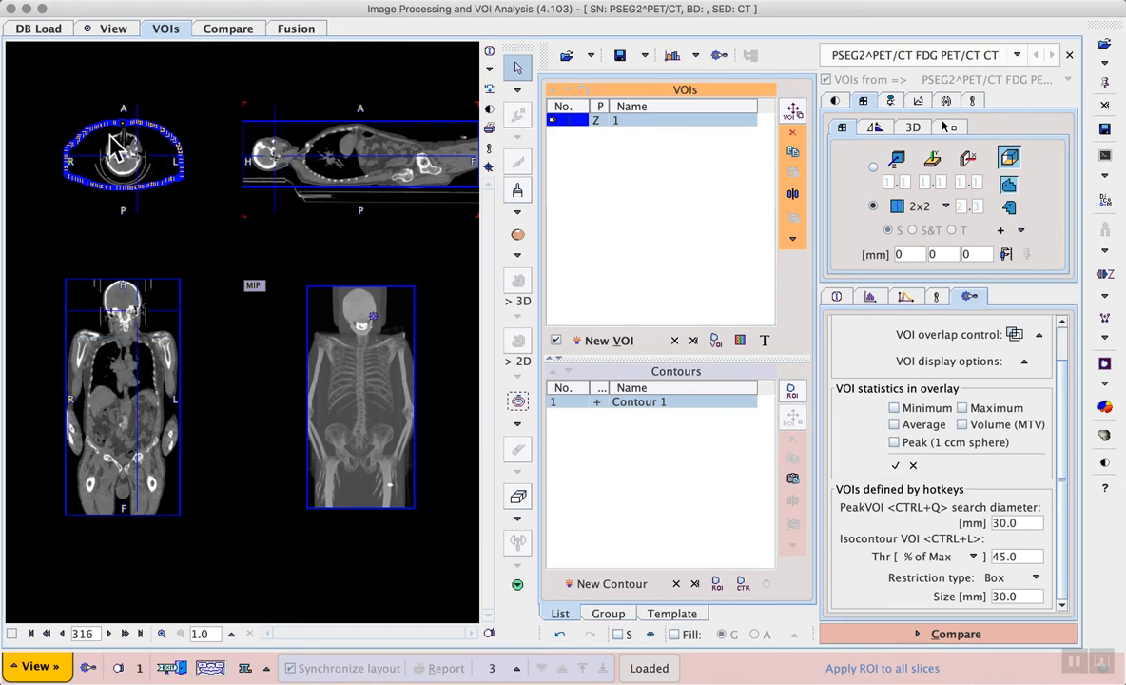
click(370, 169)
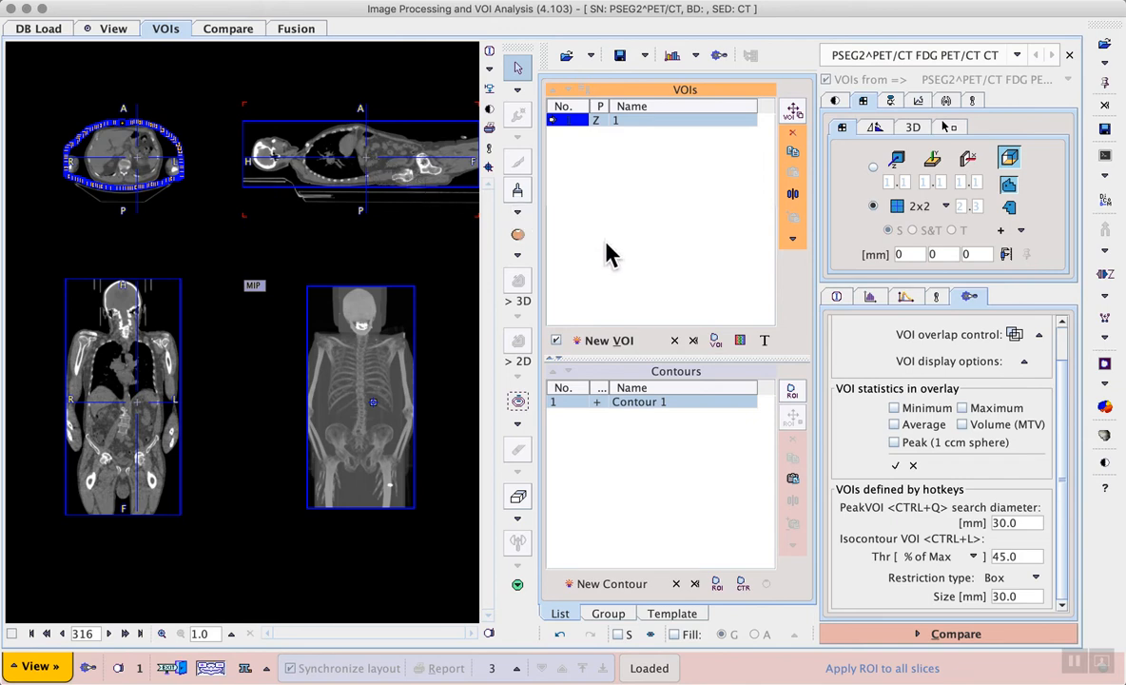
- Bring up the VOI data modification tools and examine the CT voxel values with the Data Inspector
click(937, 299)
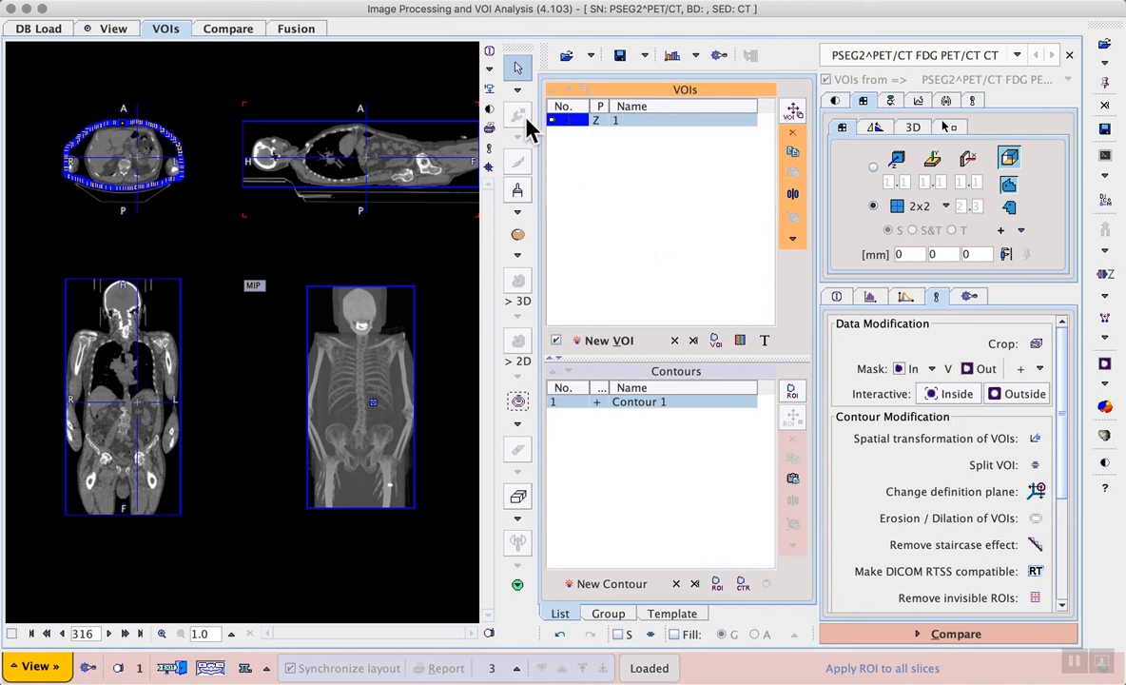
click(490, 90)
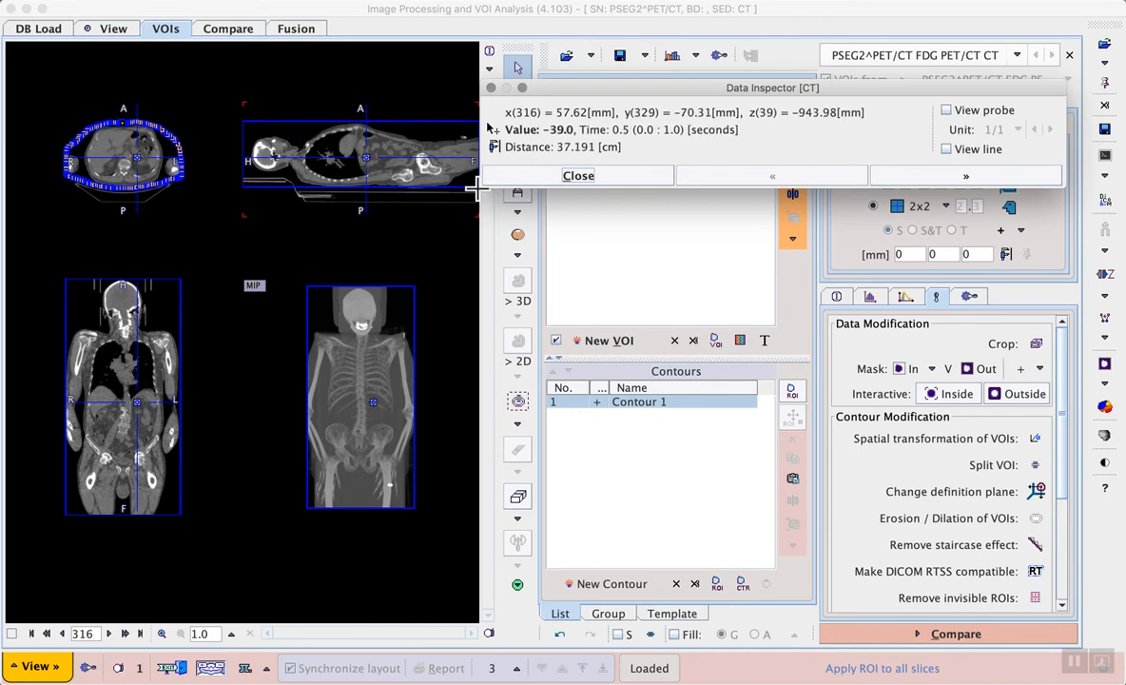
click(544, 180)
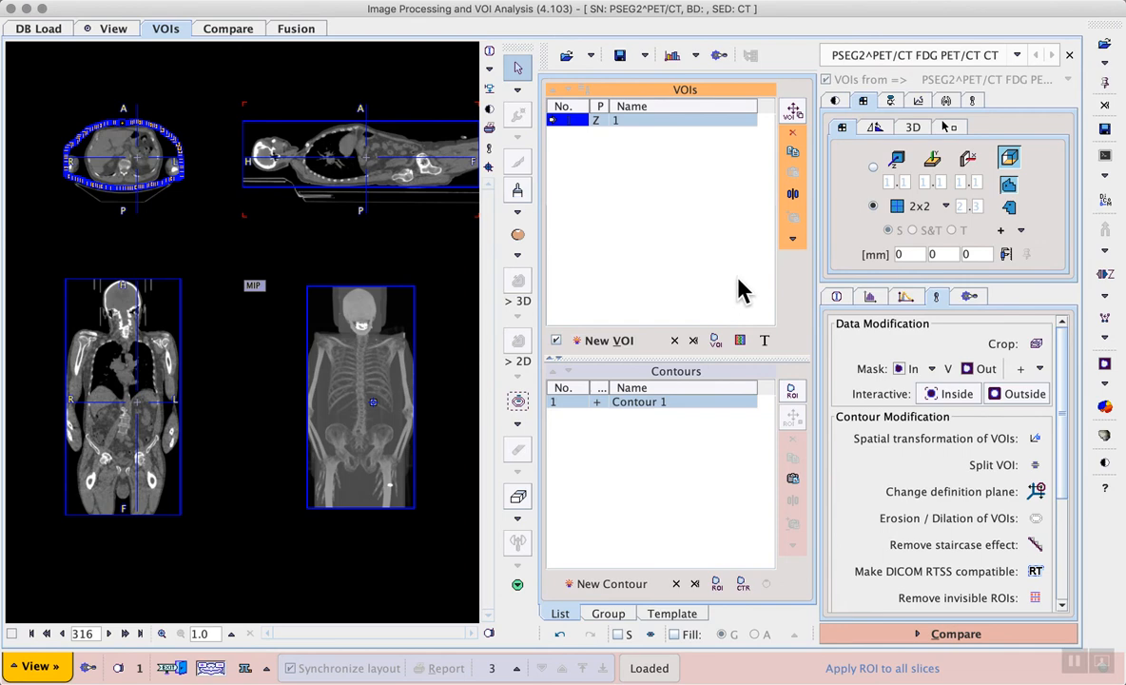
- Mask everything outside the body VOI with the value -1000 into a new study, and delete the VOI from the masked study
click(989, 369)
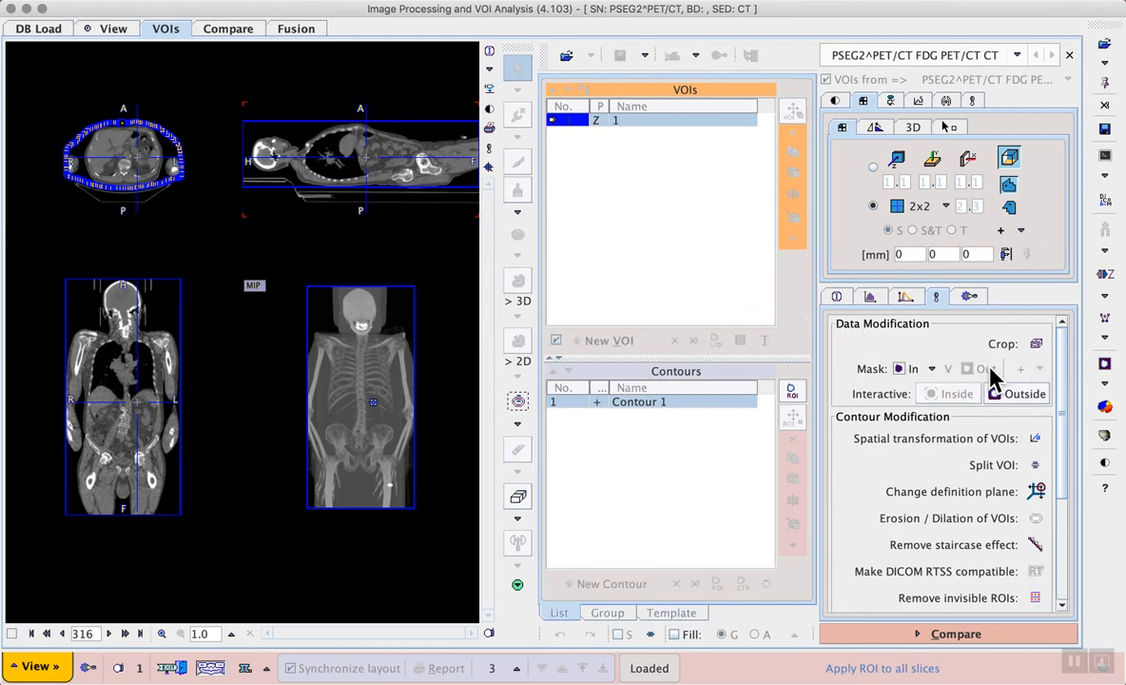
drag(1013, 371, 774, 249)
double_click(708, 307)
text(-1000)
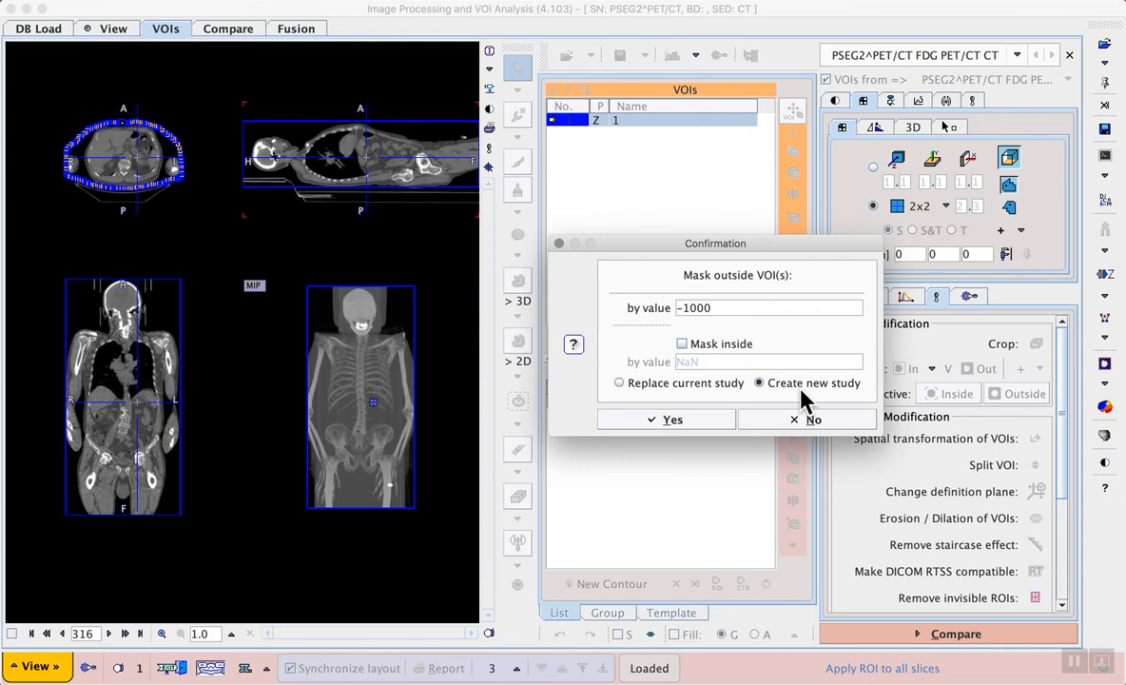
click(700, 423)
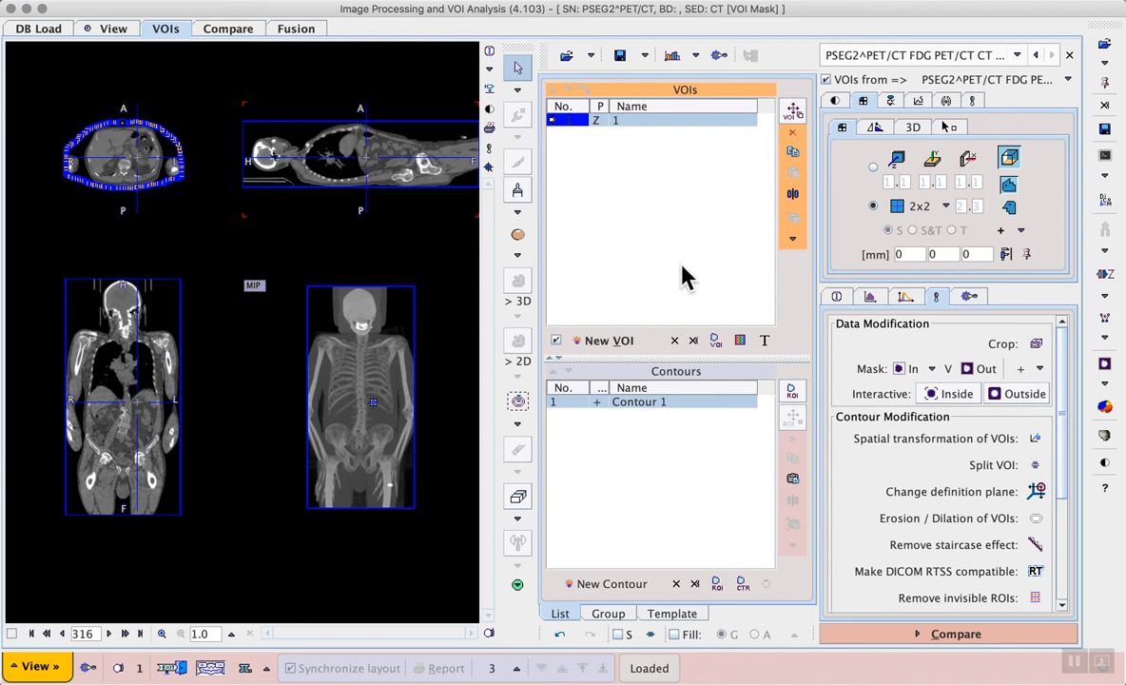
click(676, 342)
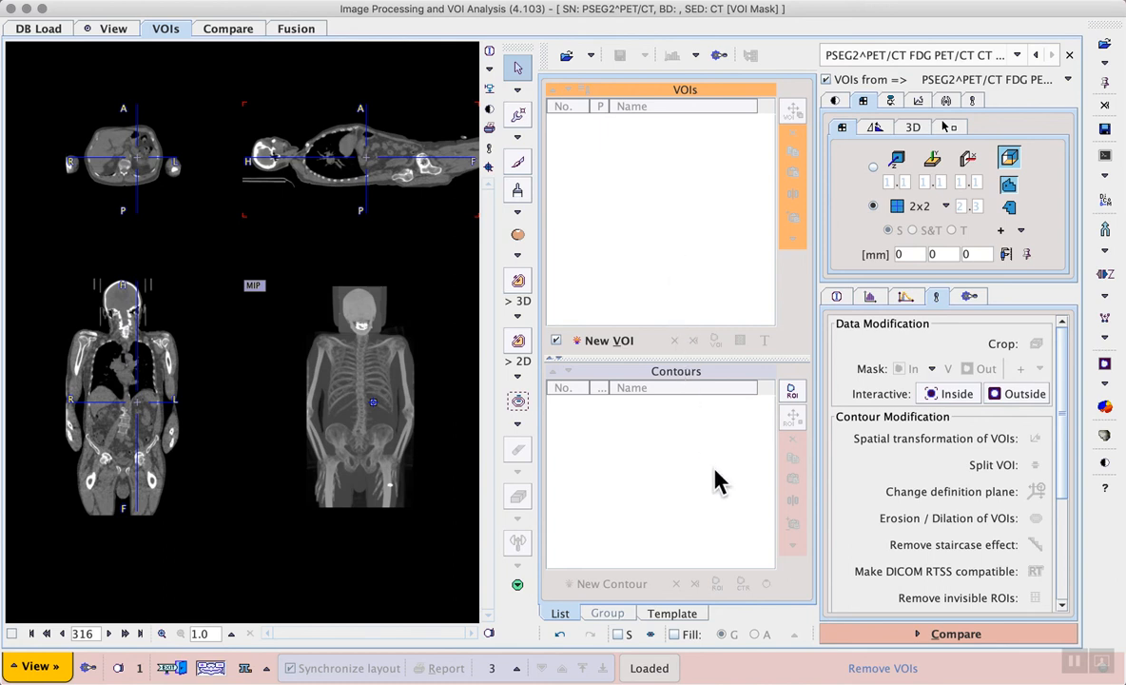
- Compare the original and masked CT in separate rows, blanking the third row and hiding the VOI contour in the second
click(879, 641)
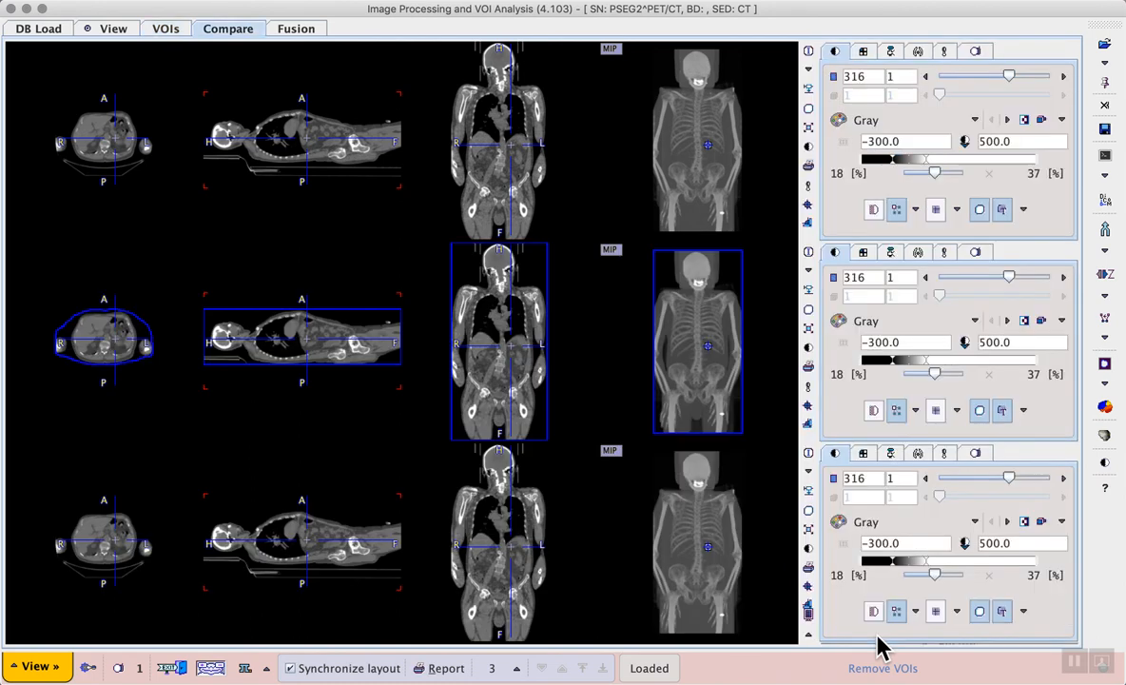
click(1074, 661)
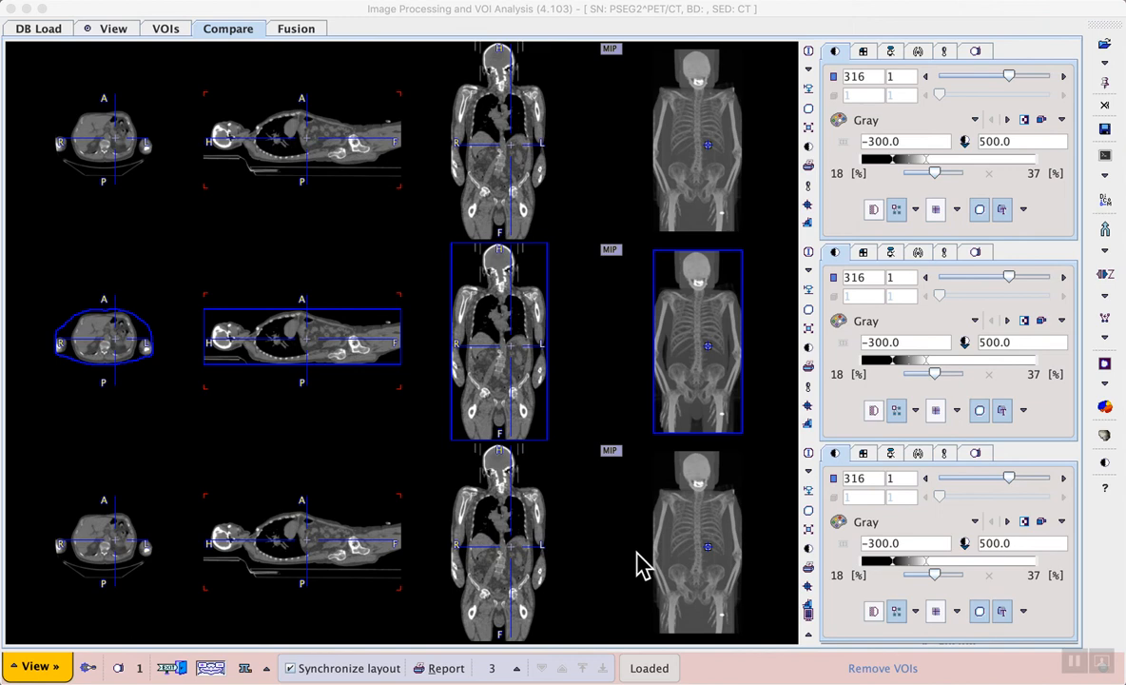
click(809, 635)
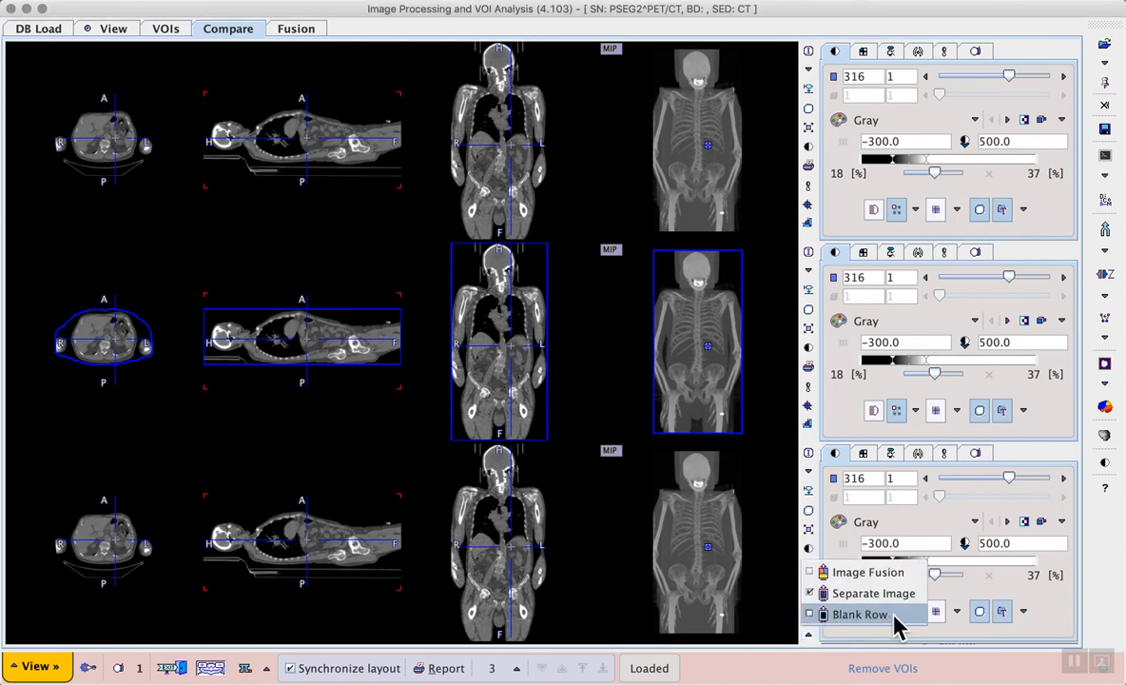
click(860, 615)
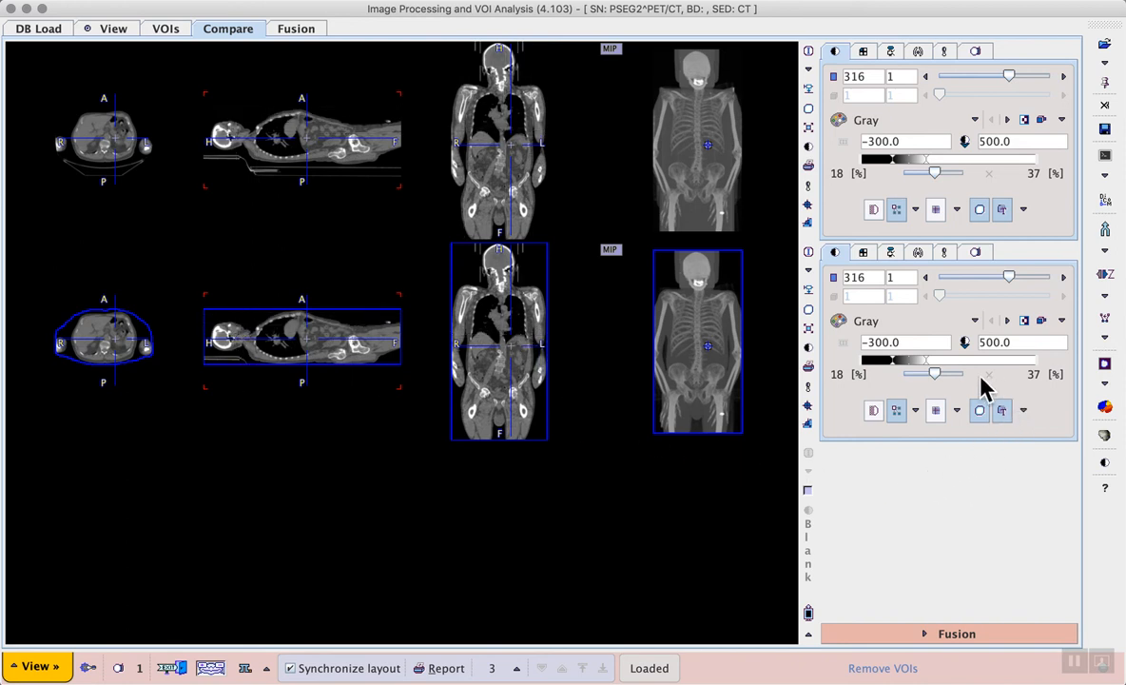
click(980, 410)
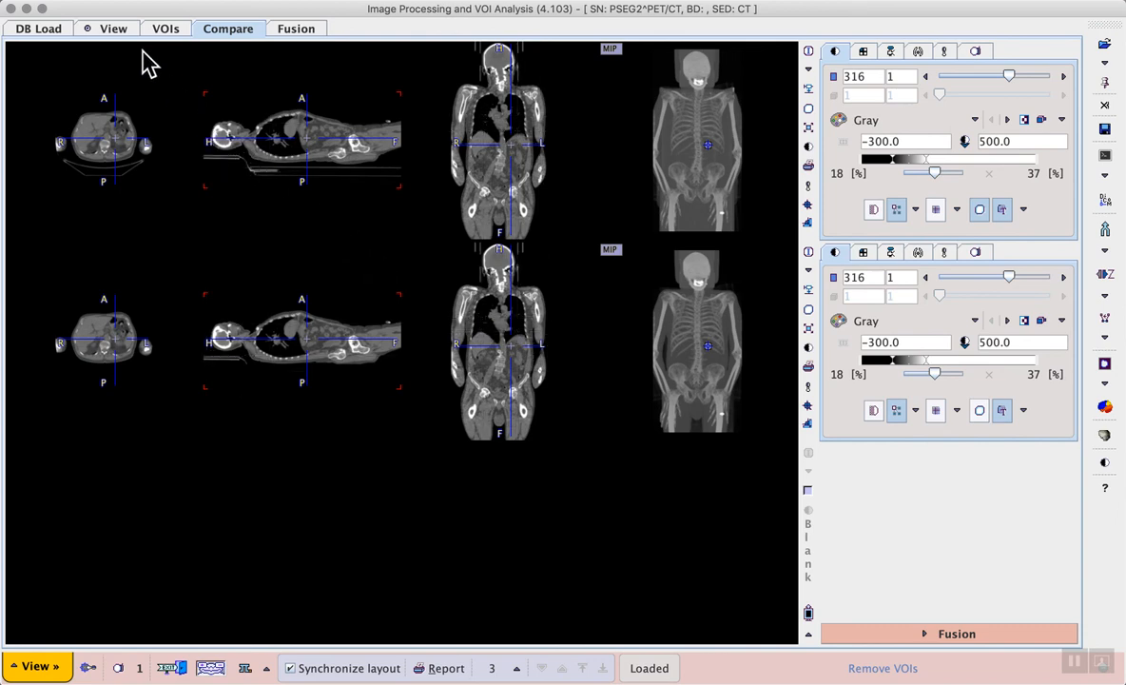
- Save the masked CT to the Demo database with the series description "CT [VOI Mask body]"
click(116, 36)
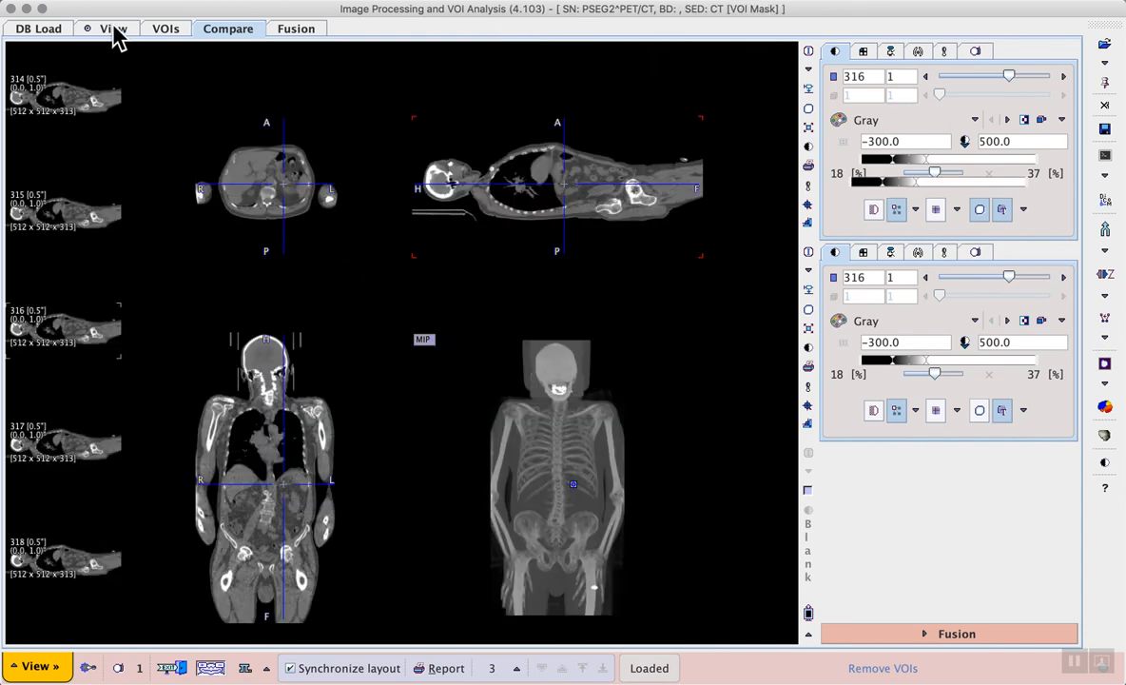
click(113, 30)
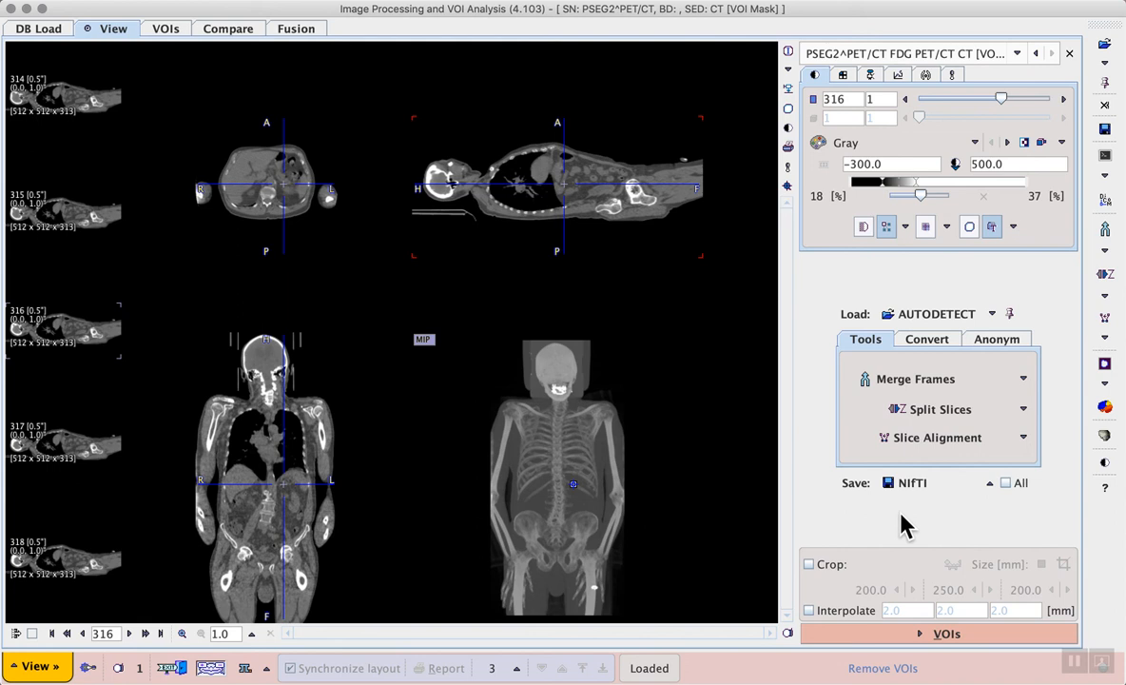
click(990, 484)
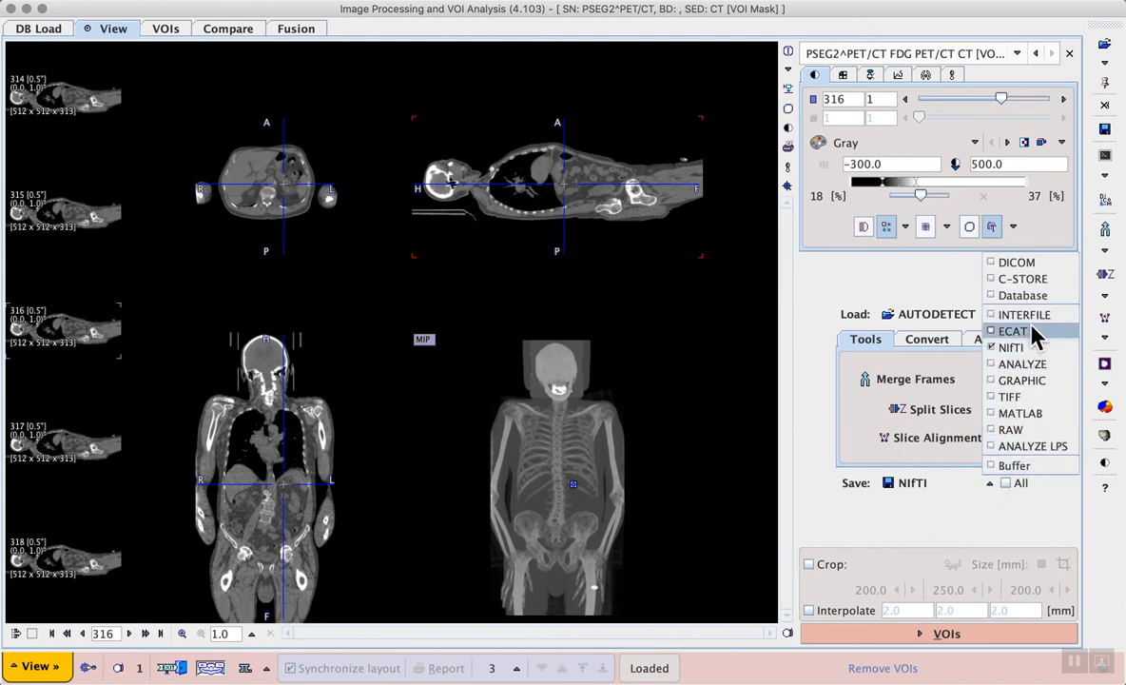
click(996, 295)
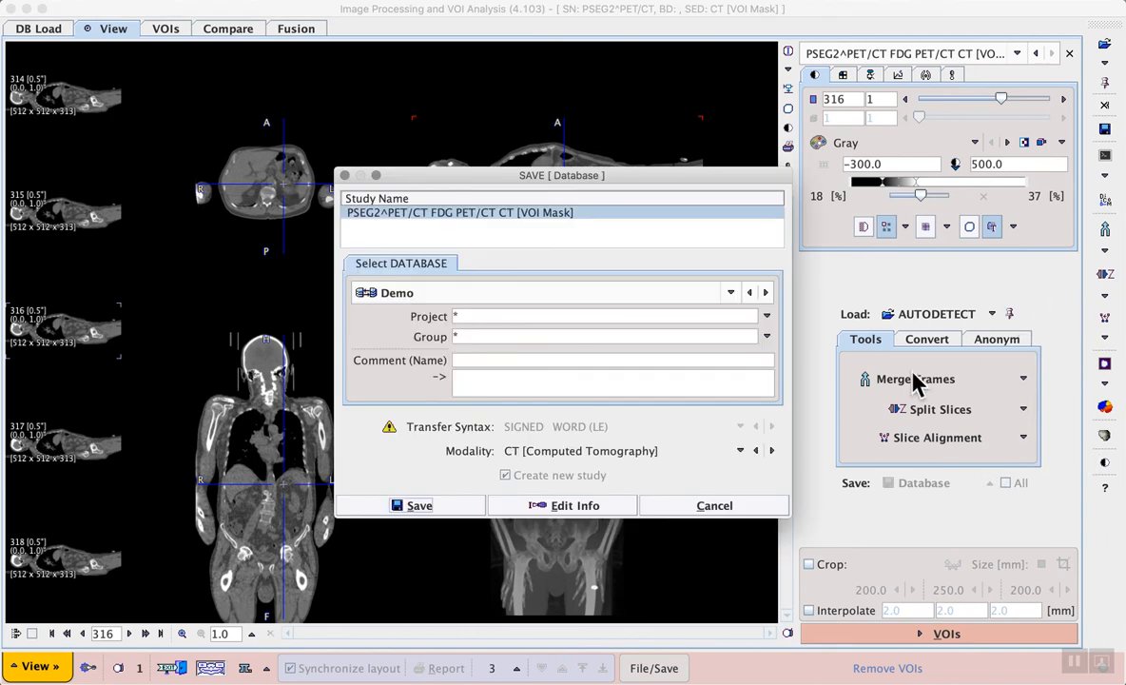
click(620, 507)
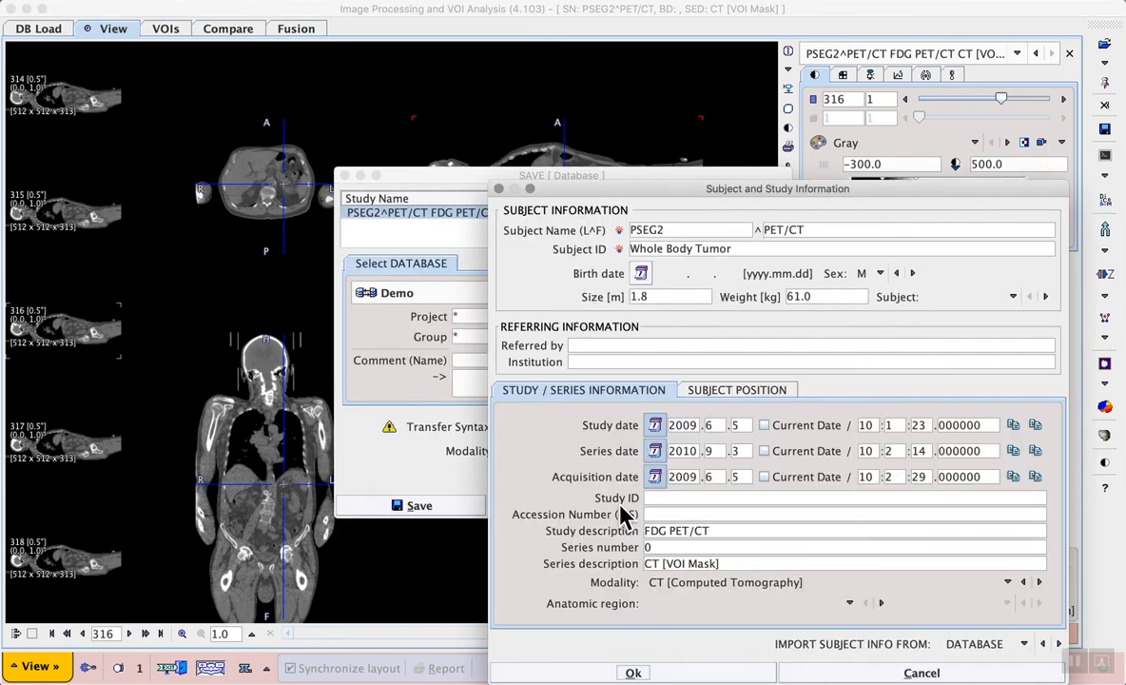
click(724, 563)
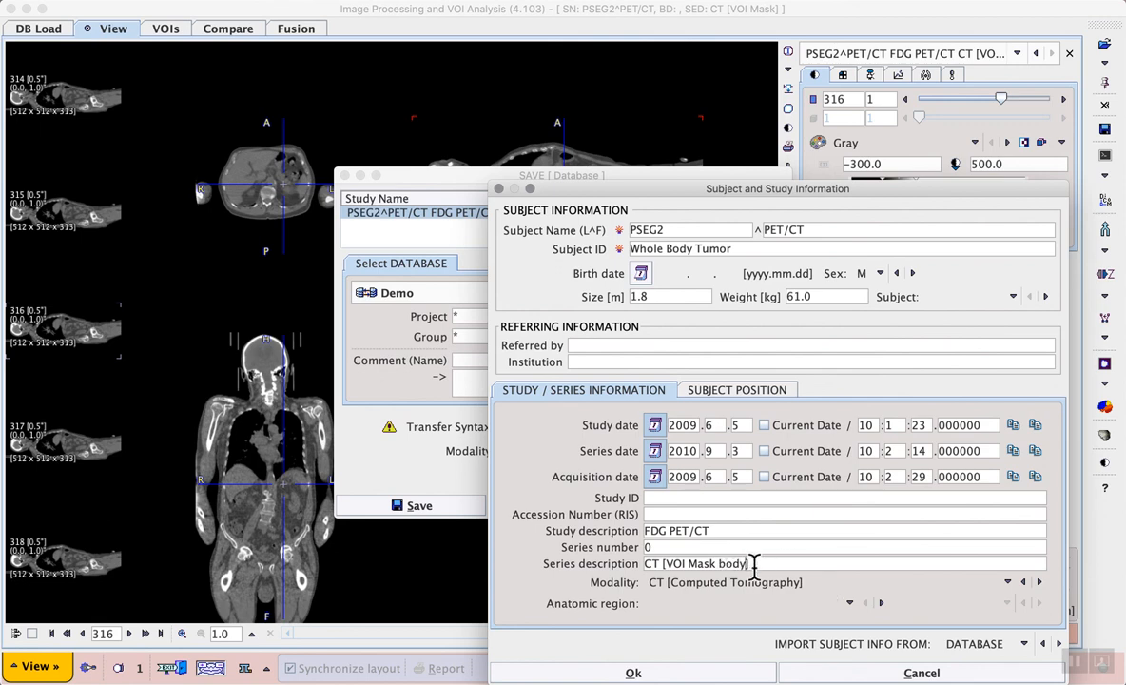
click(633, 670)
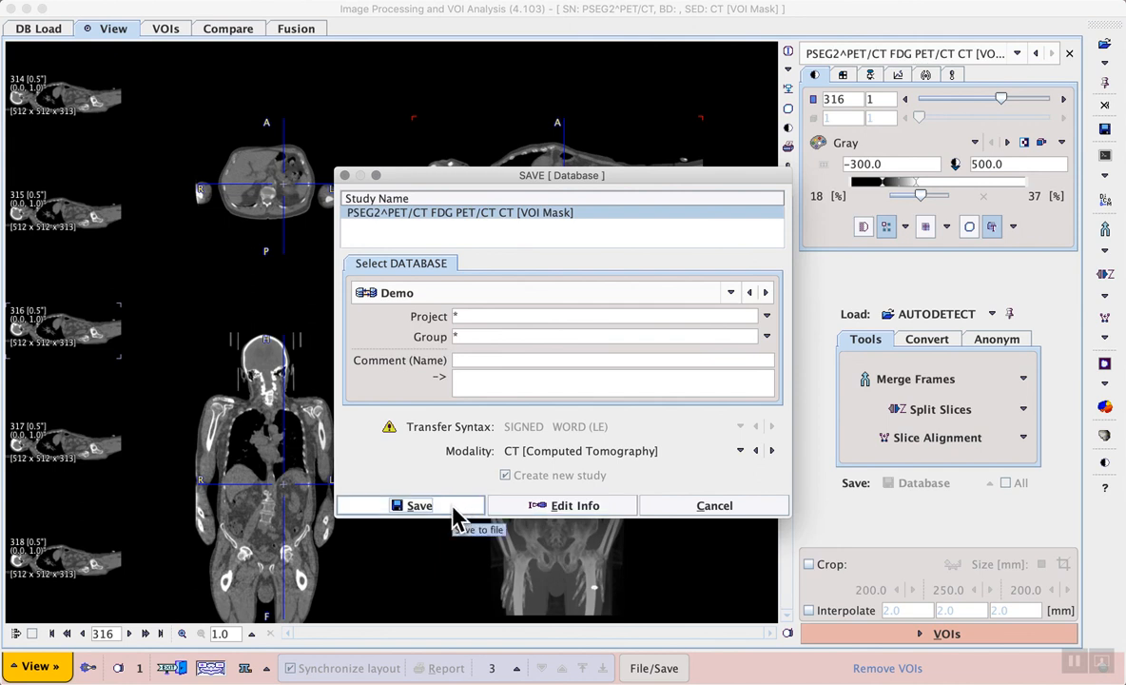
click(419, 505)
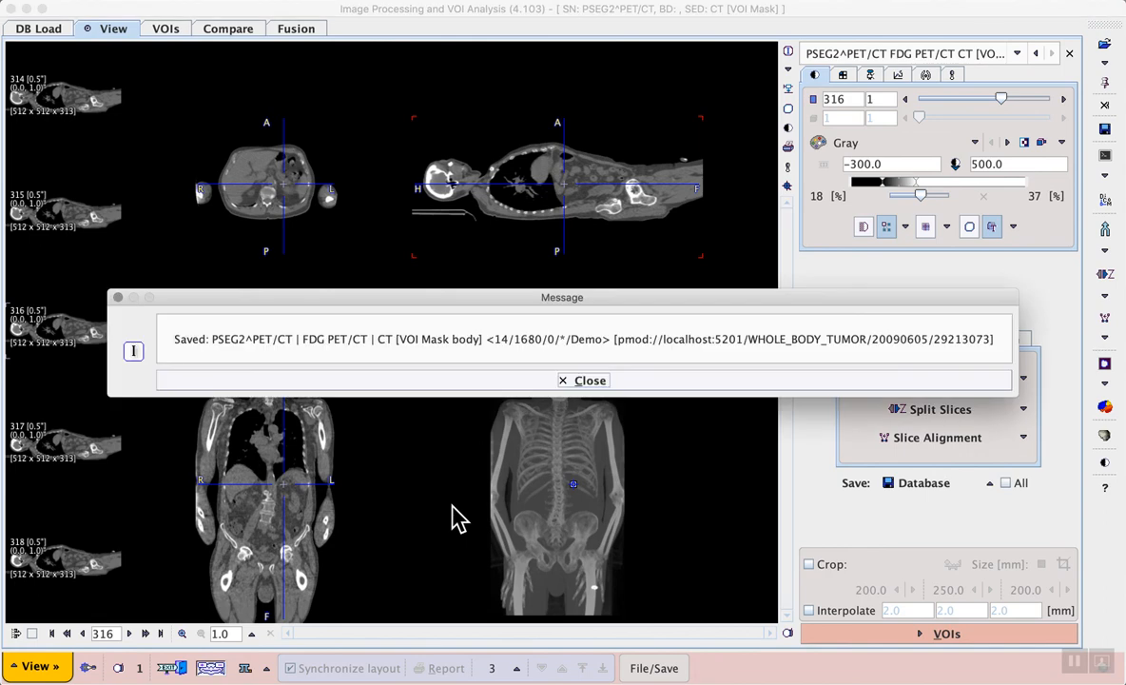
click(519, 378)
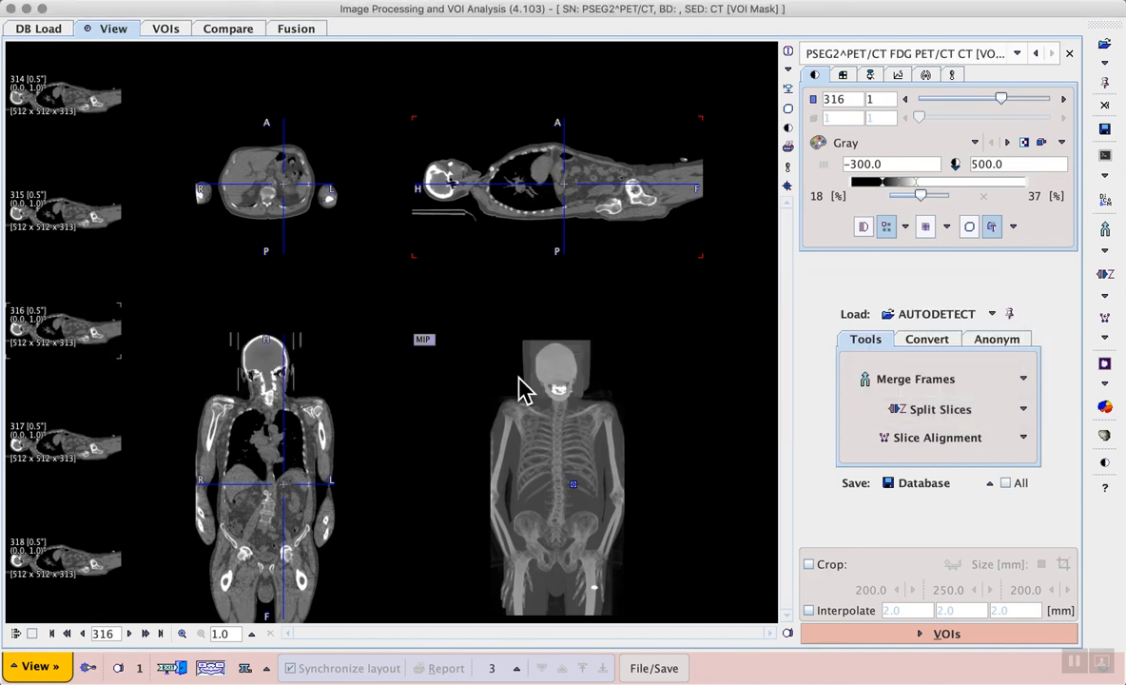